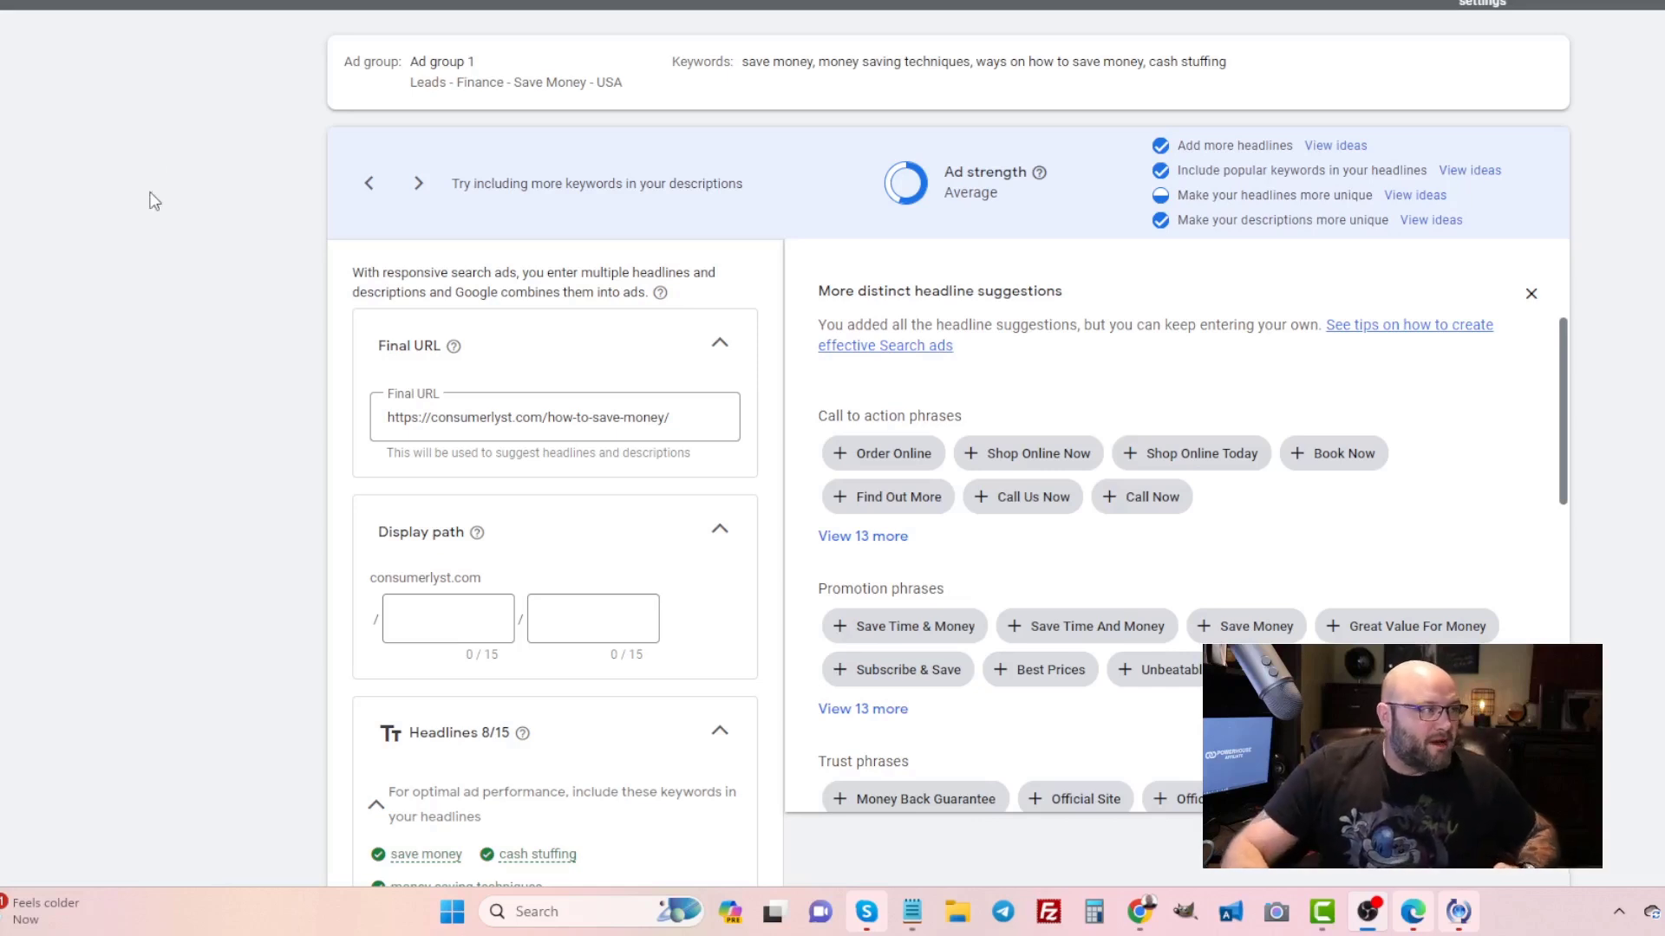
- Switch to the Powerhouse Affiliate forum and look over the list of Power Hour threads
{"action": "left_click", "coordinate": [1139, 911]}
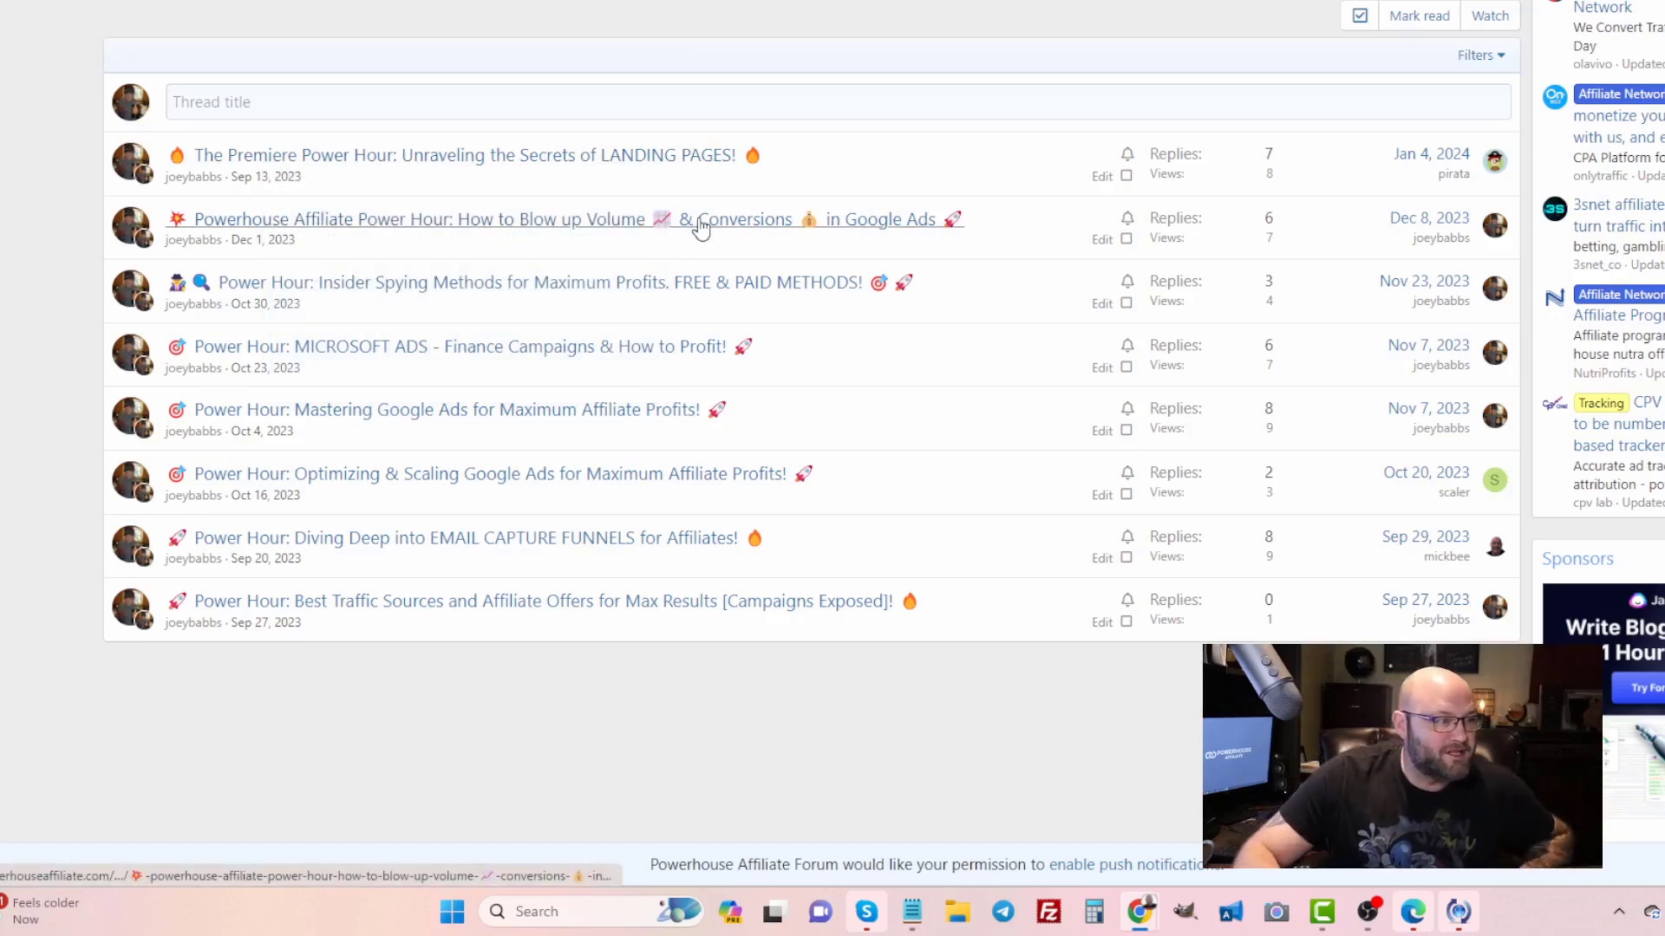
{"action": "mouse_move", "coordinate": [701, 227]}
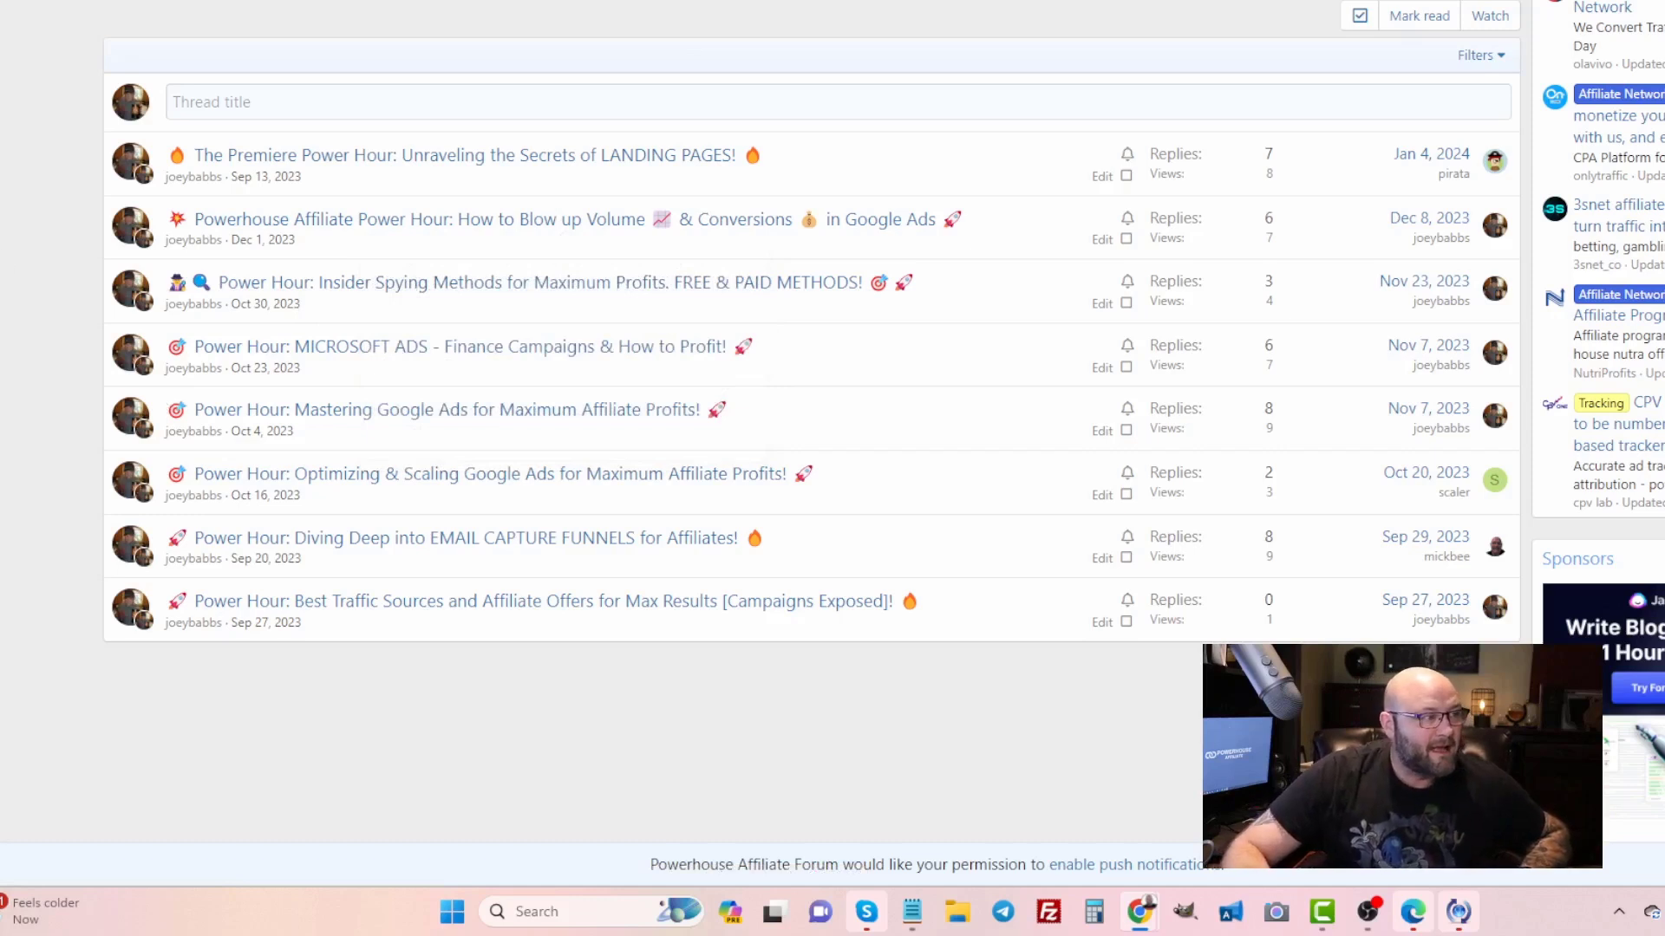
{"action": "mouse_move", "coordinate": [592, 236]}
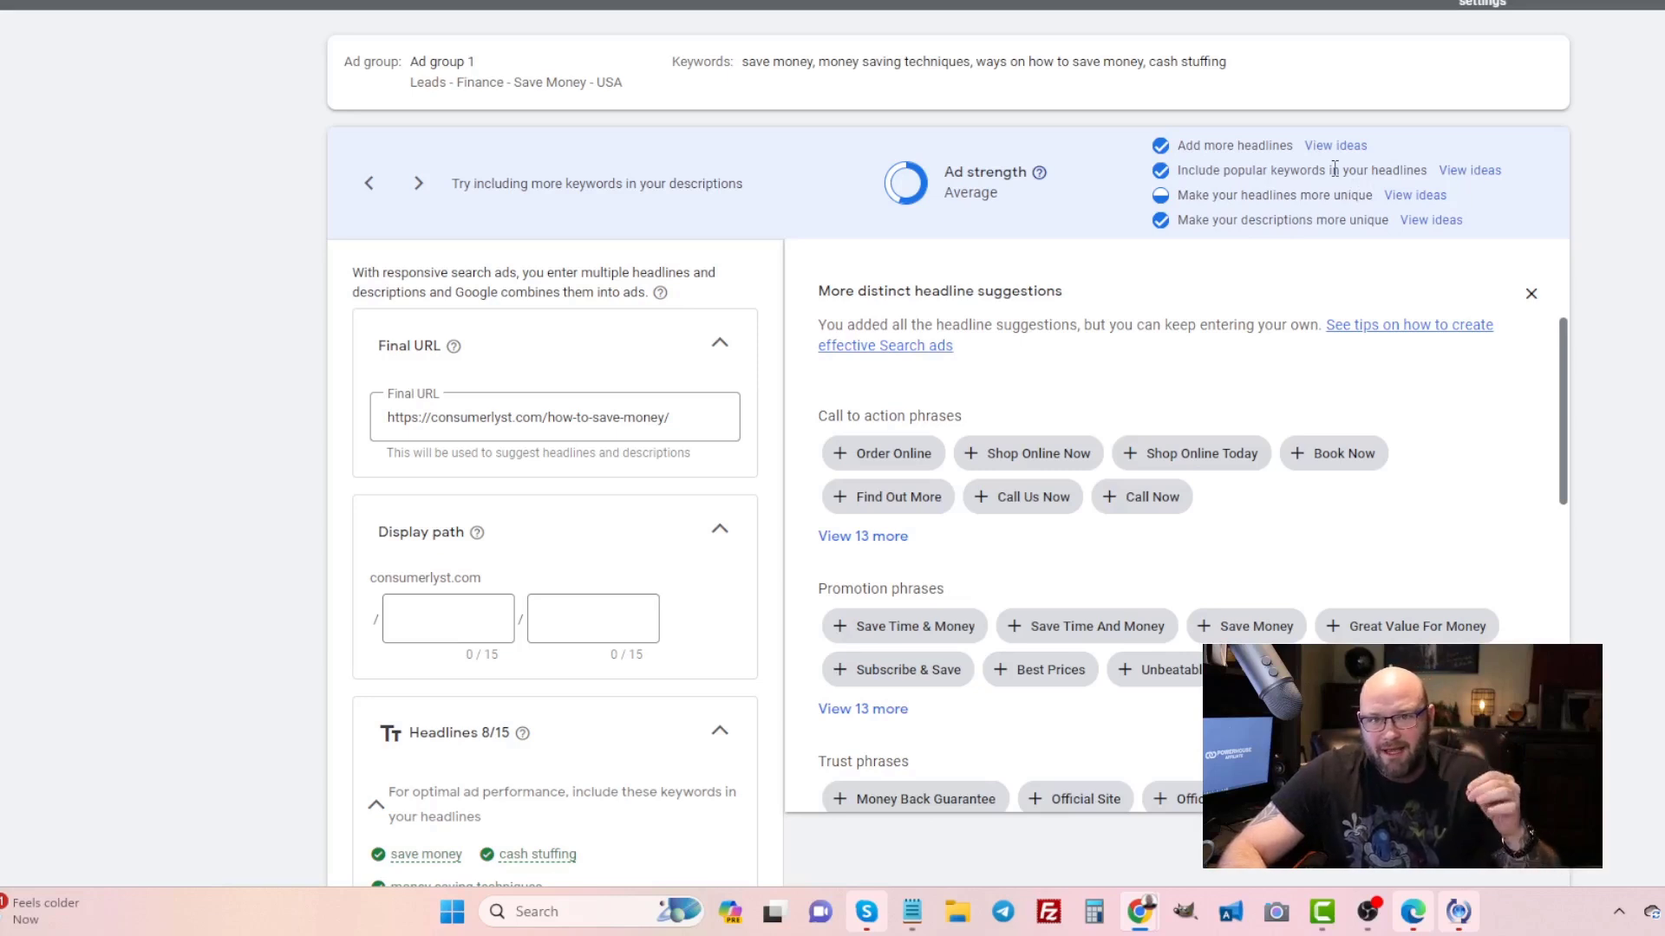
- Examine the responsive search ad's final URL, display path, suggested keywords, headlines and descriptions in Google Ads
{"action": "scroll", "coordinate": [476, 308], "scroll_direction": "down", "scroll_amount": 2}
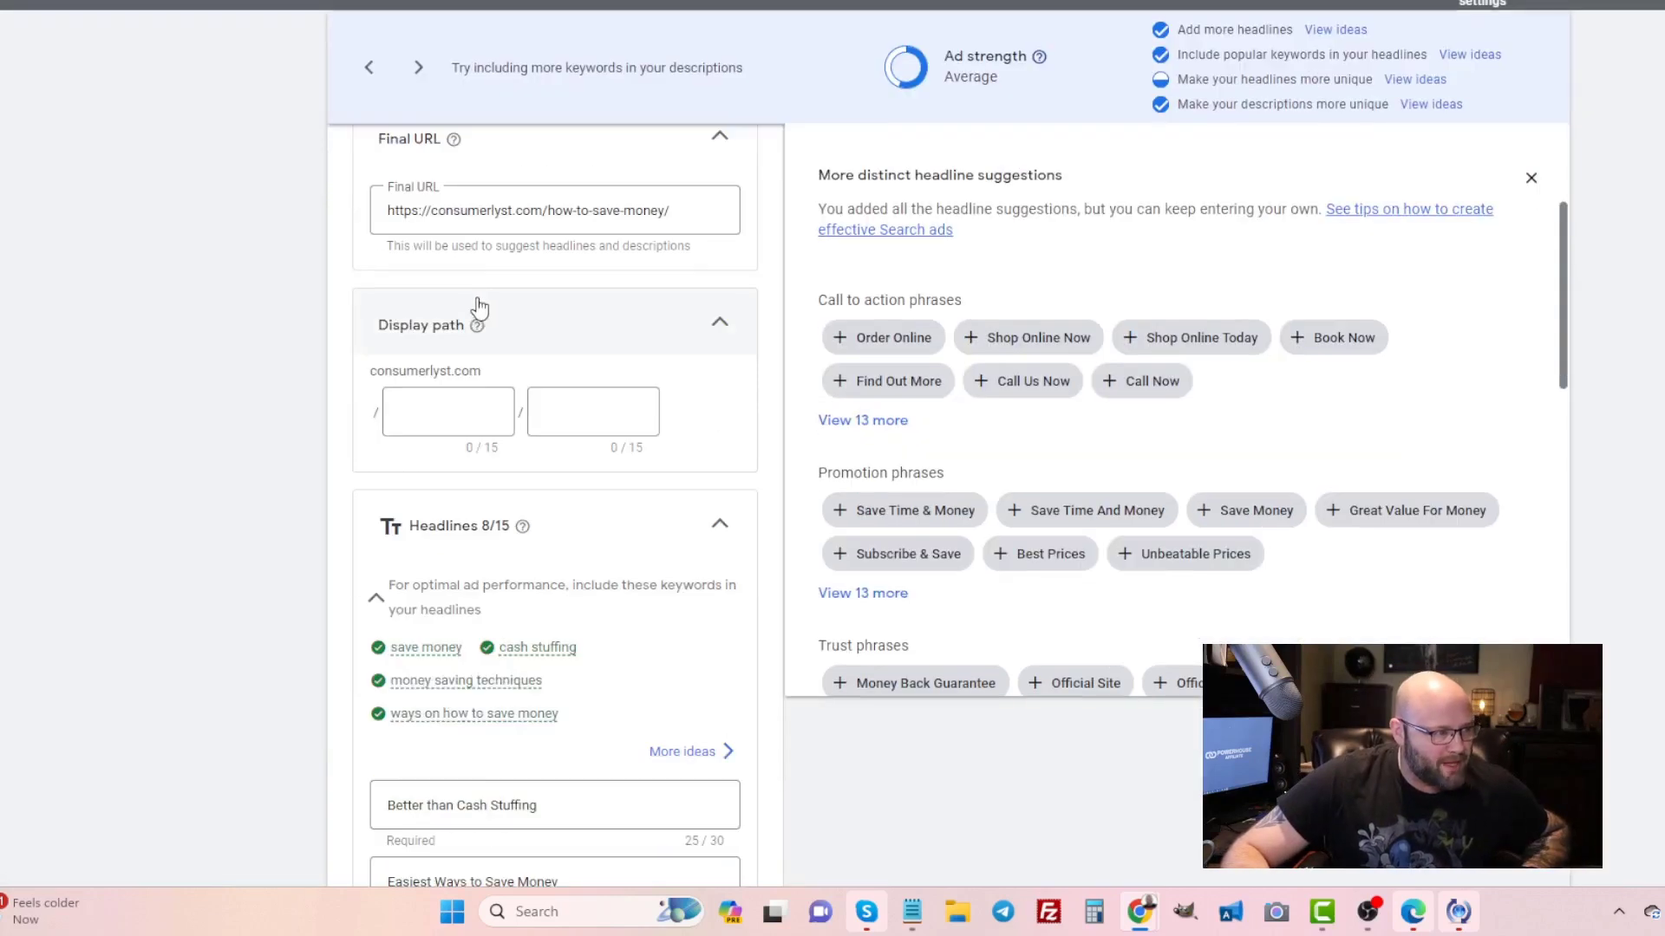
{"action": "scroll", "coordinate": [208, 437], "scroll_direction": "up", "scroll_amount": 2}
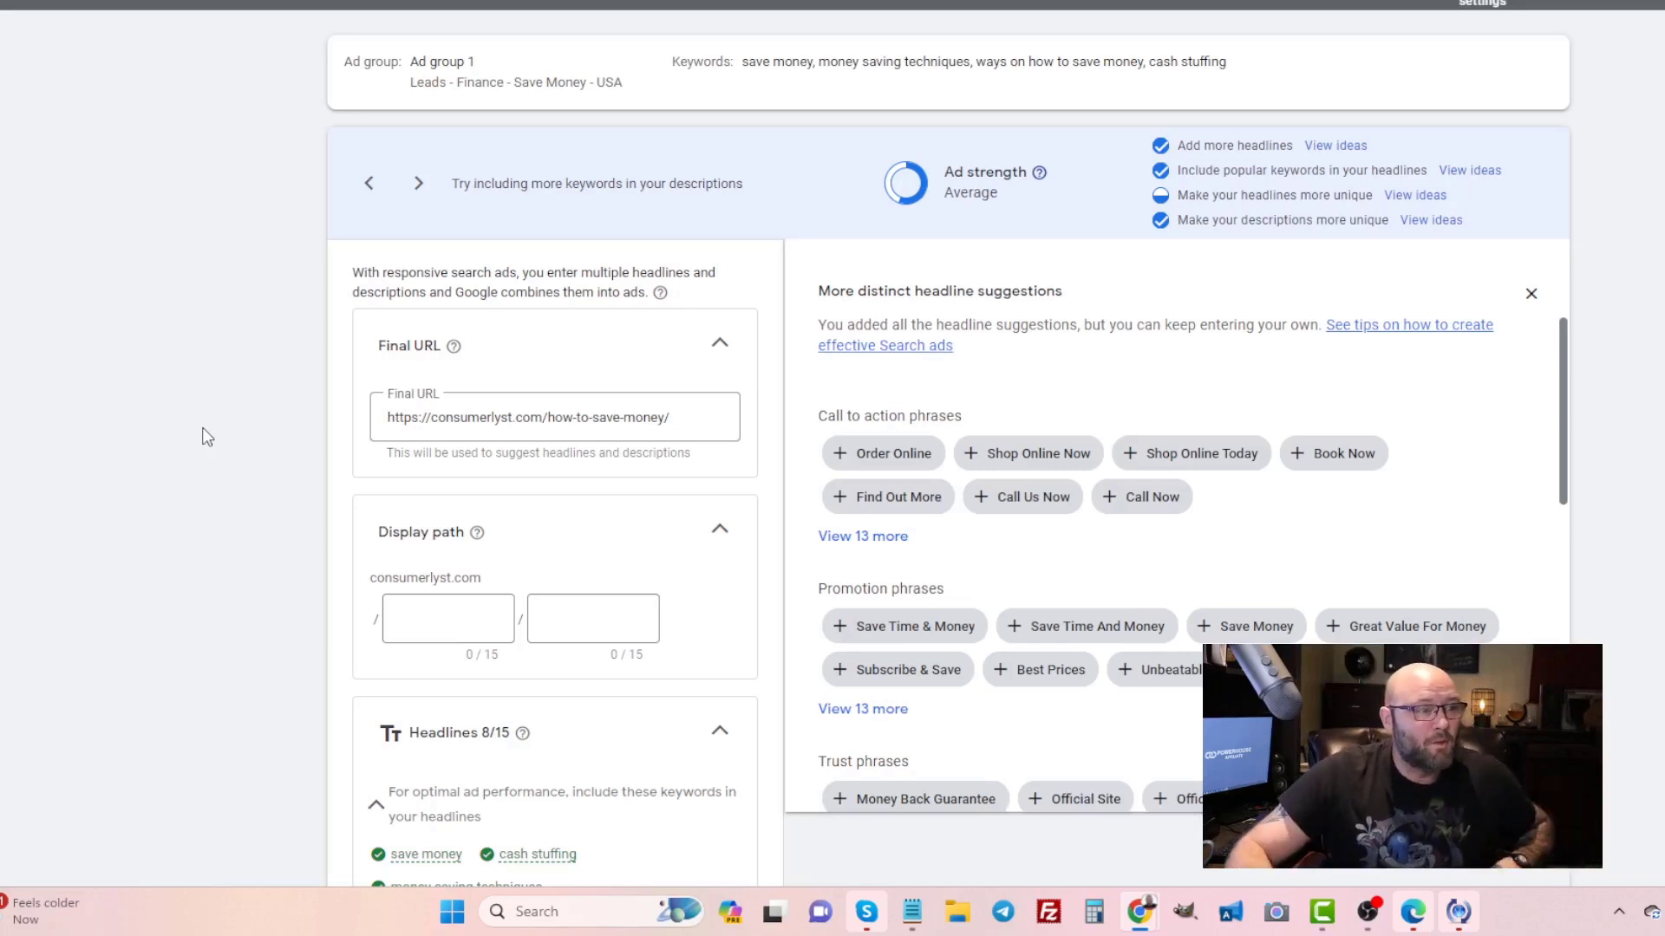
{"action": "scroll", "coordinate": [253, 408], "scroll_direction": "down", "scroll_amount": 2}
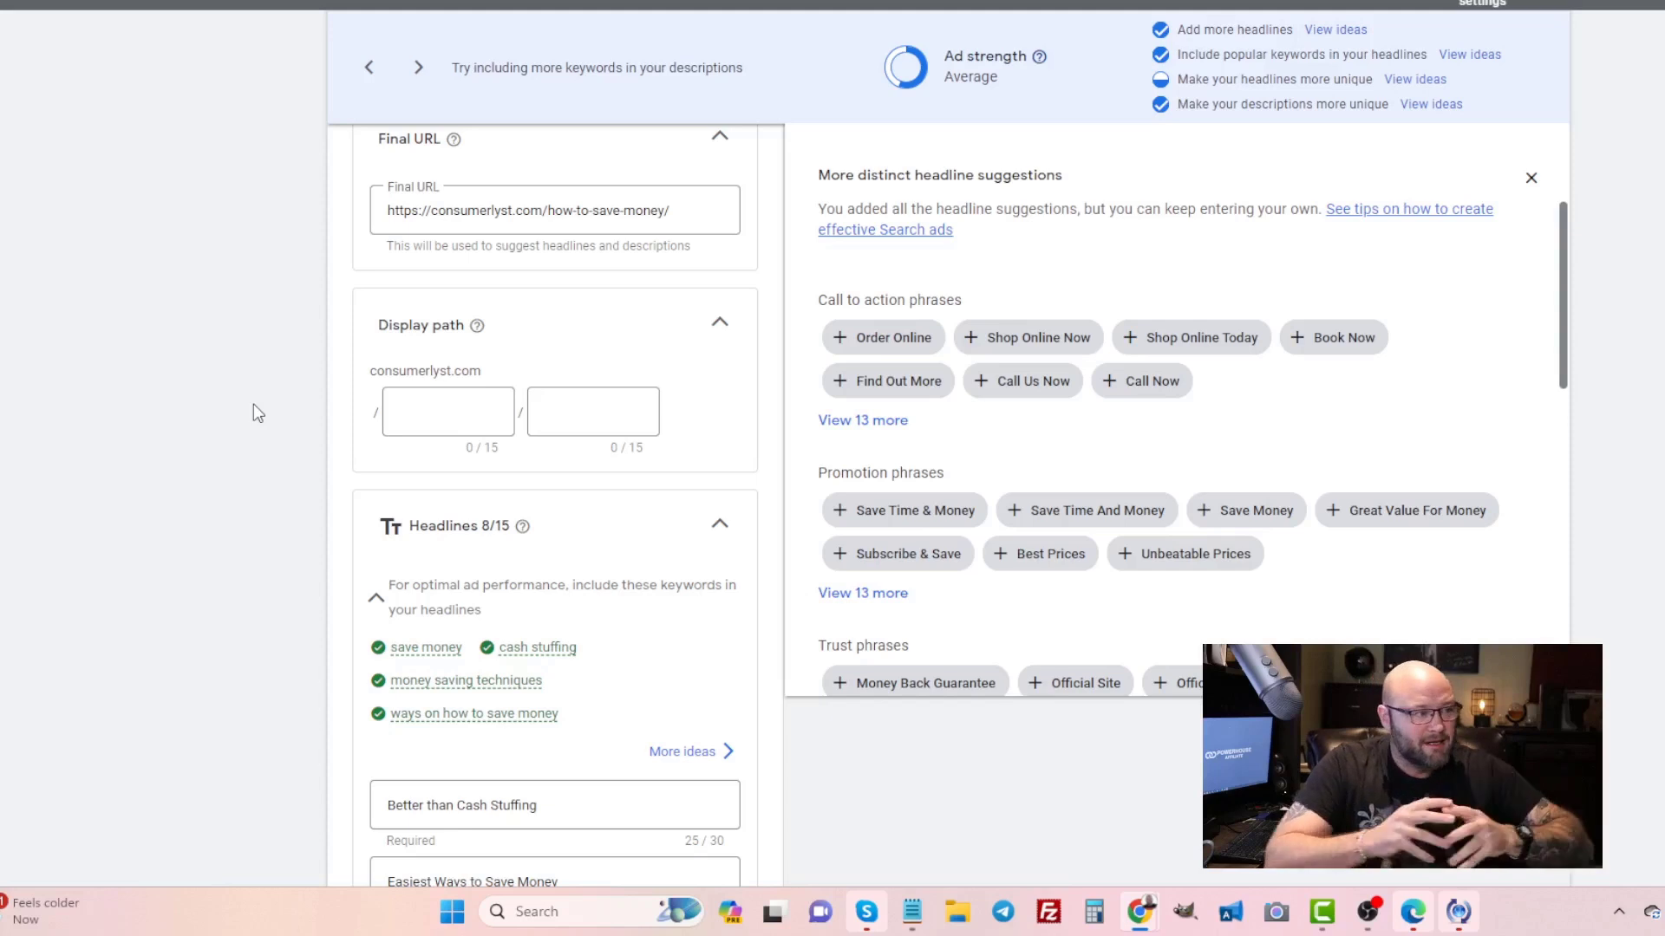
{"action": "scroll", "coordinate": [253, 404], "scroll_direction": "down", "scroll_amount": 1}
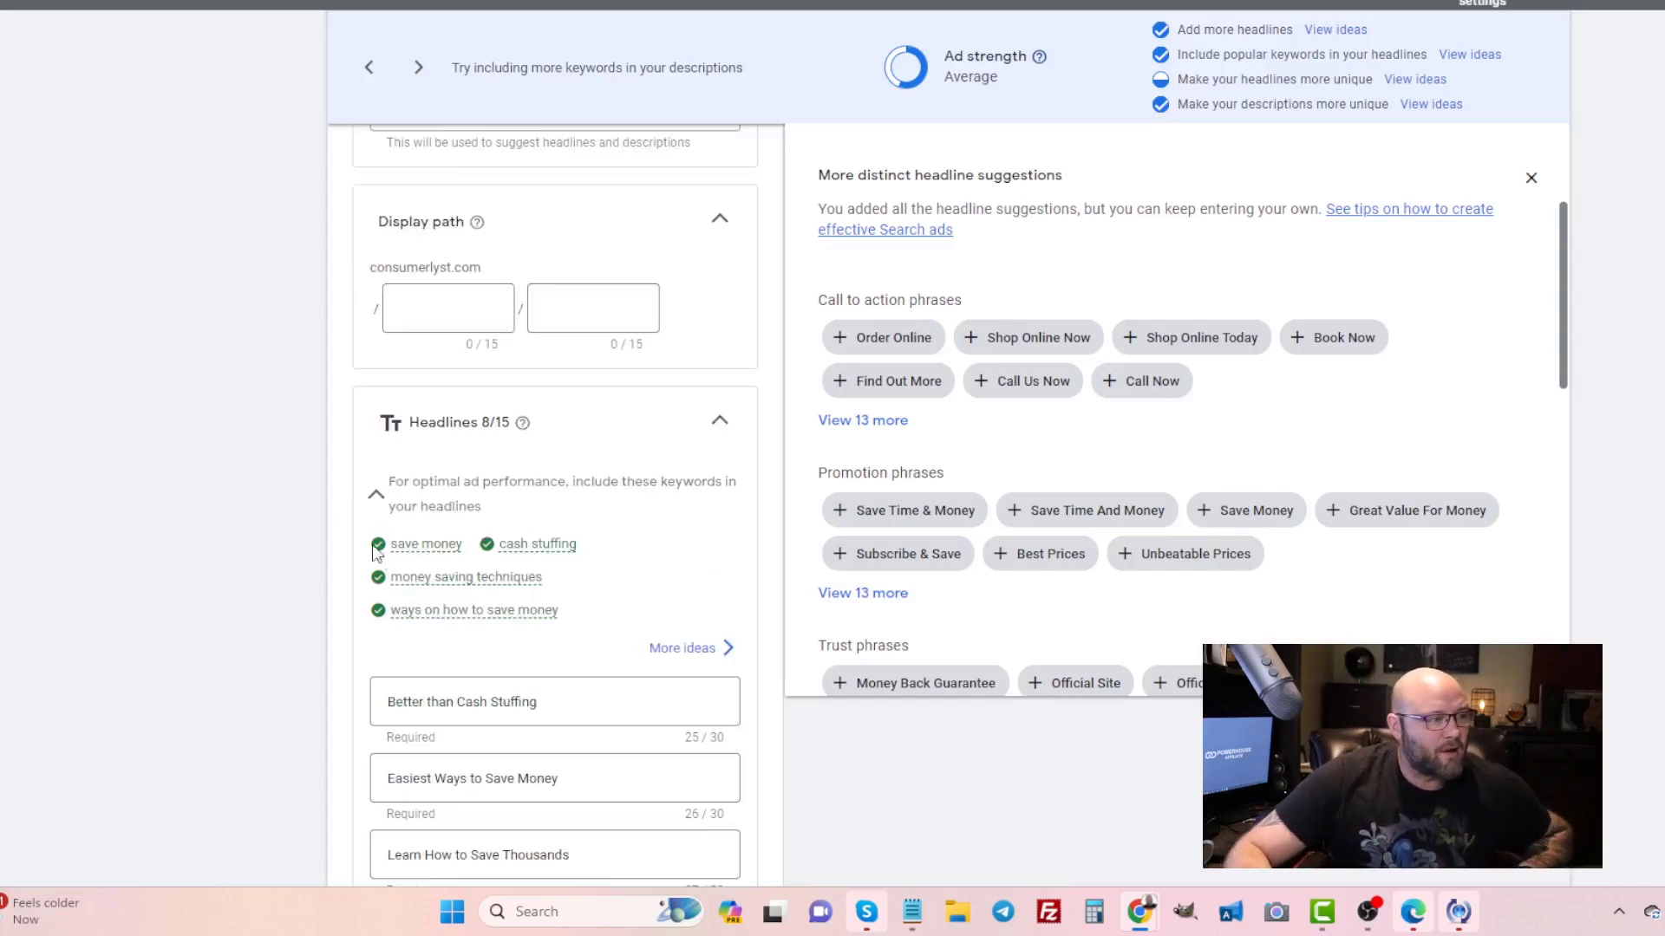
{"action": "mouse_move", "coordinate": [456, 541]}
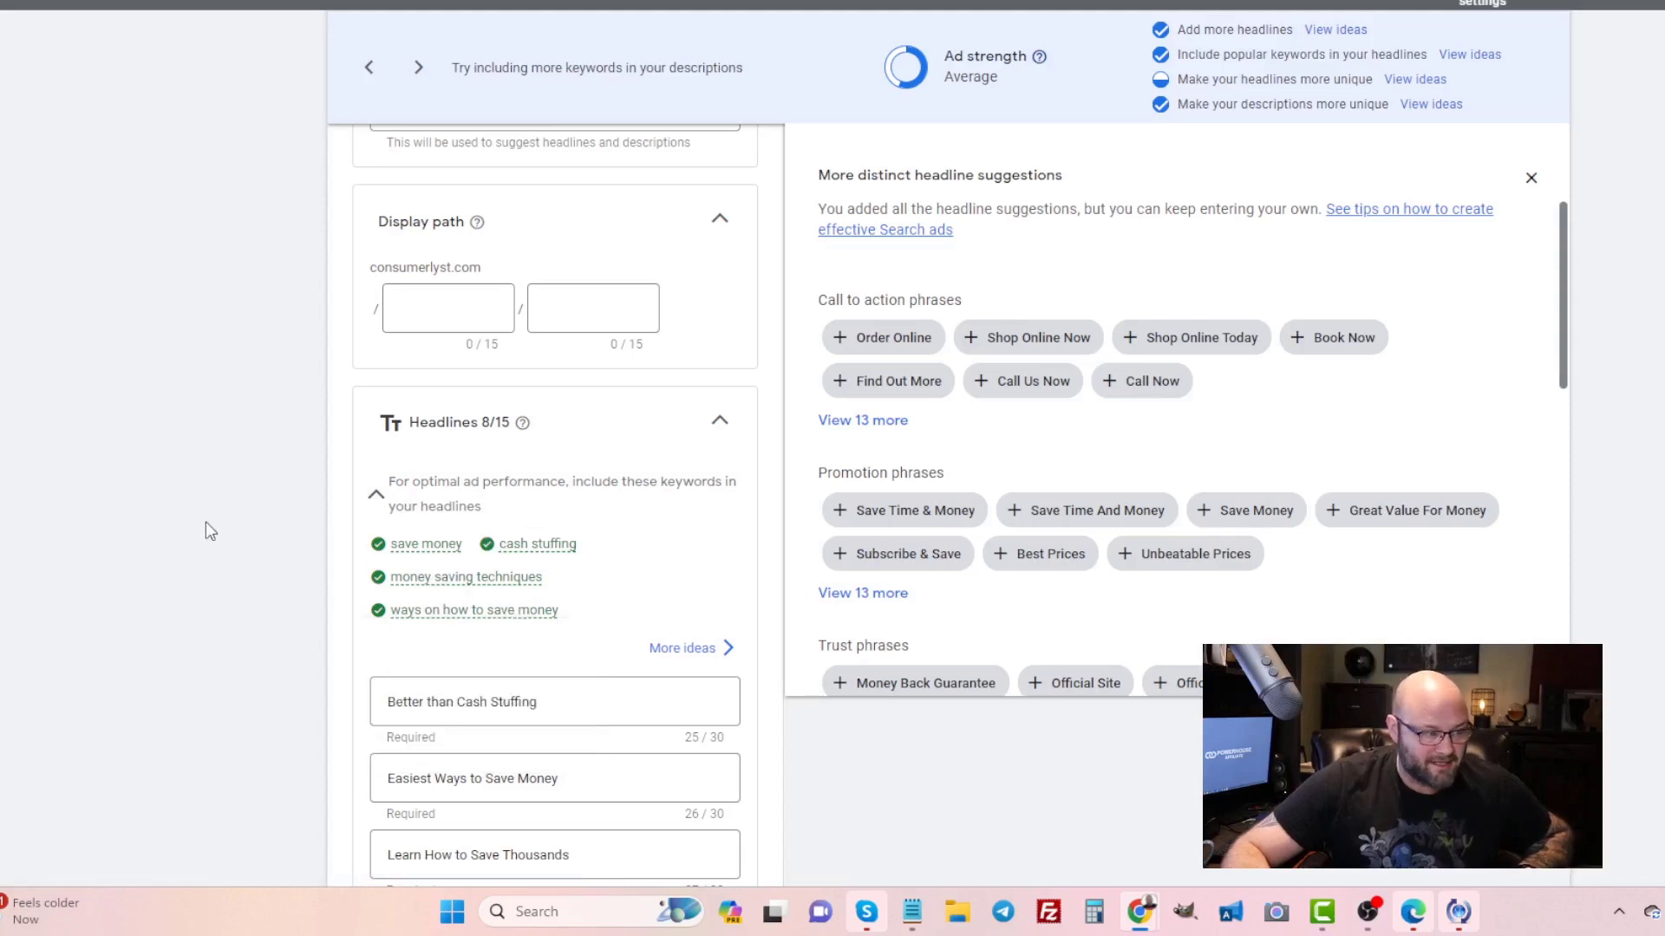
{"action": "scroll", "coordinate": [205, 522], "scroll_direction": "down", "scroll_amount": 1}
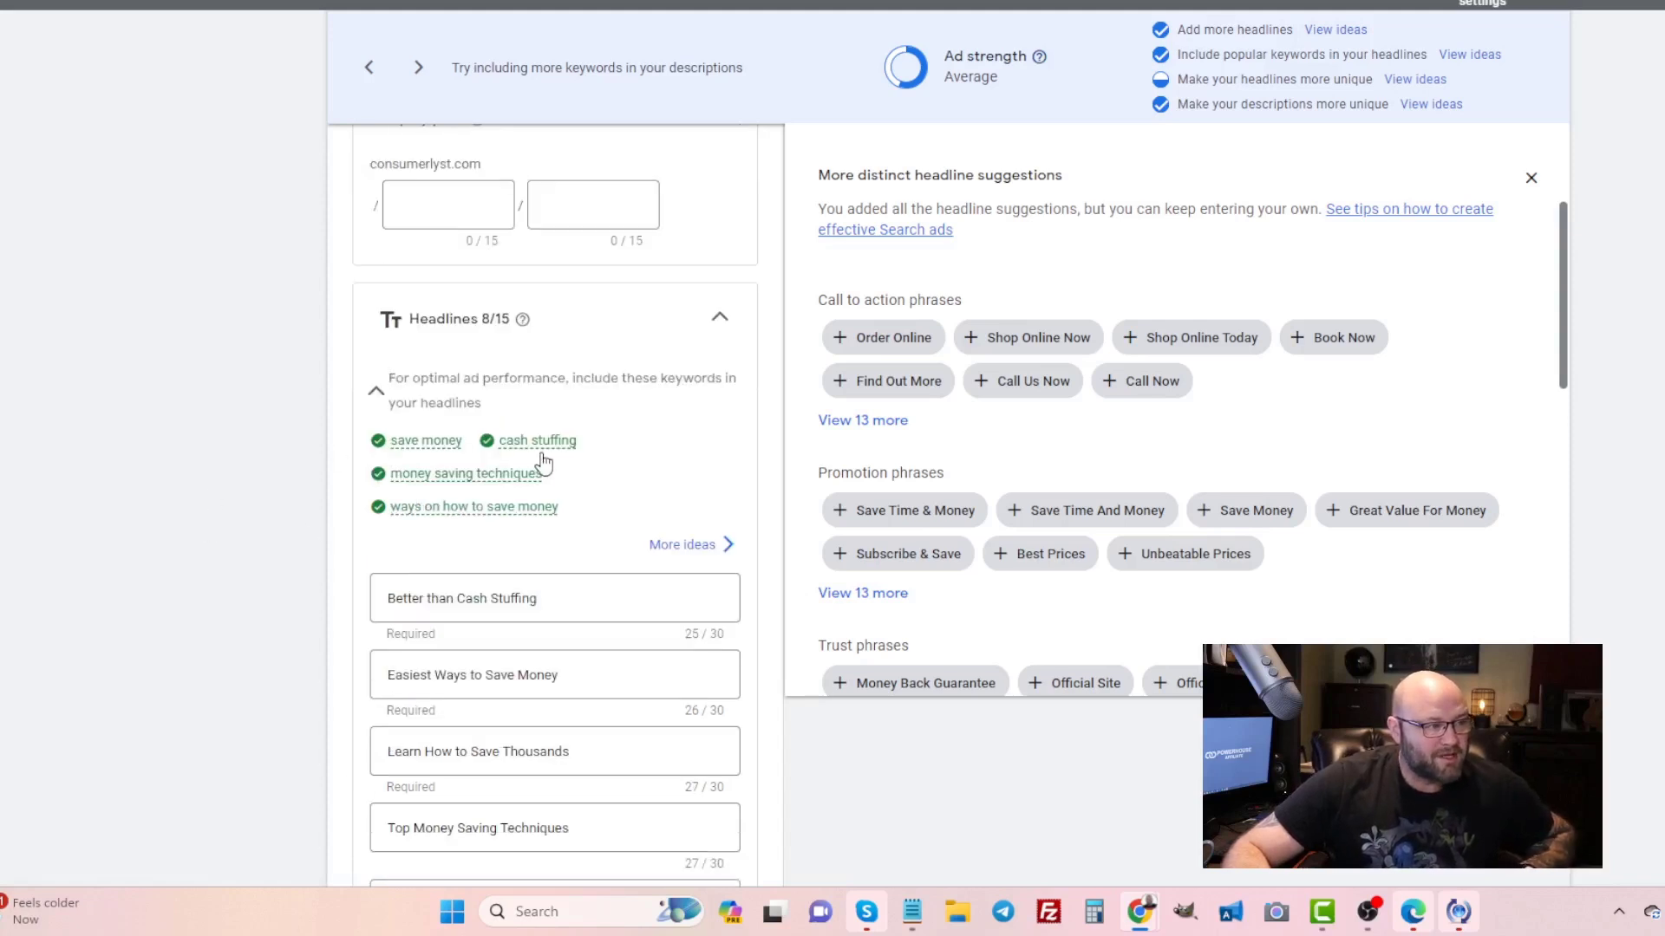
{"action": "mouse_move", "coordinate": [533, 442]}
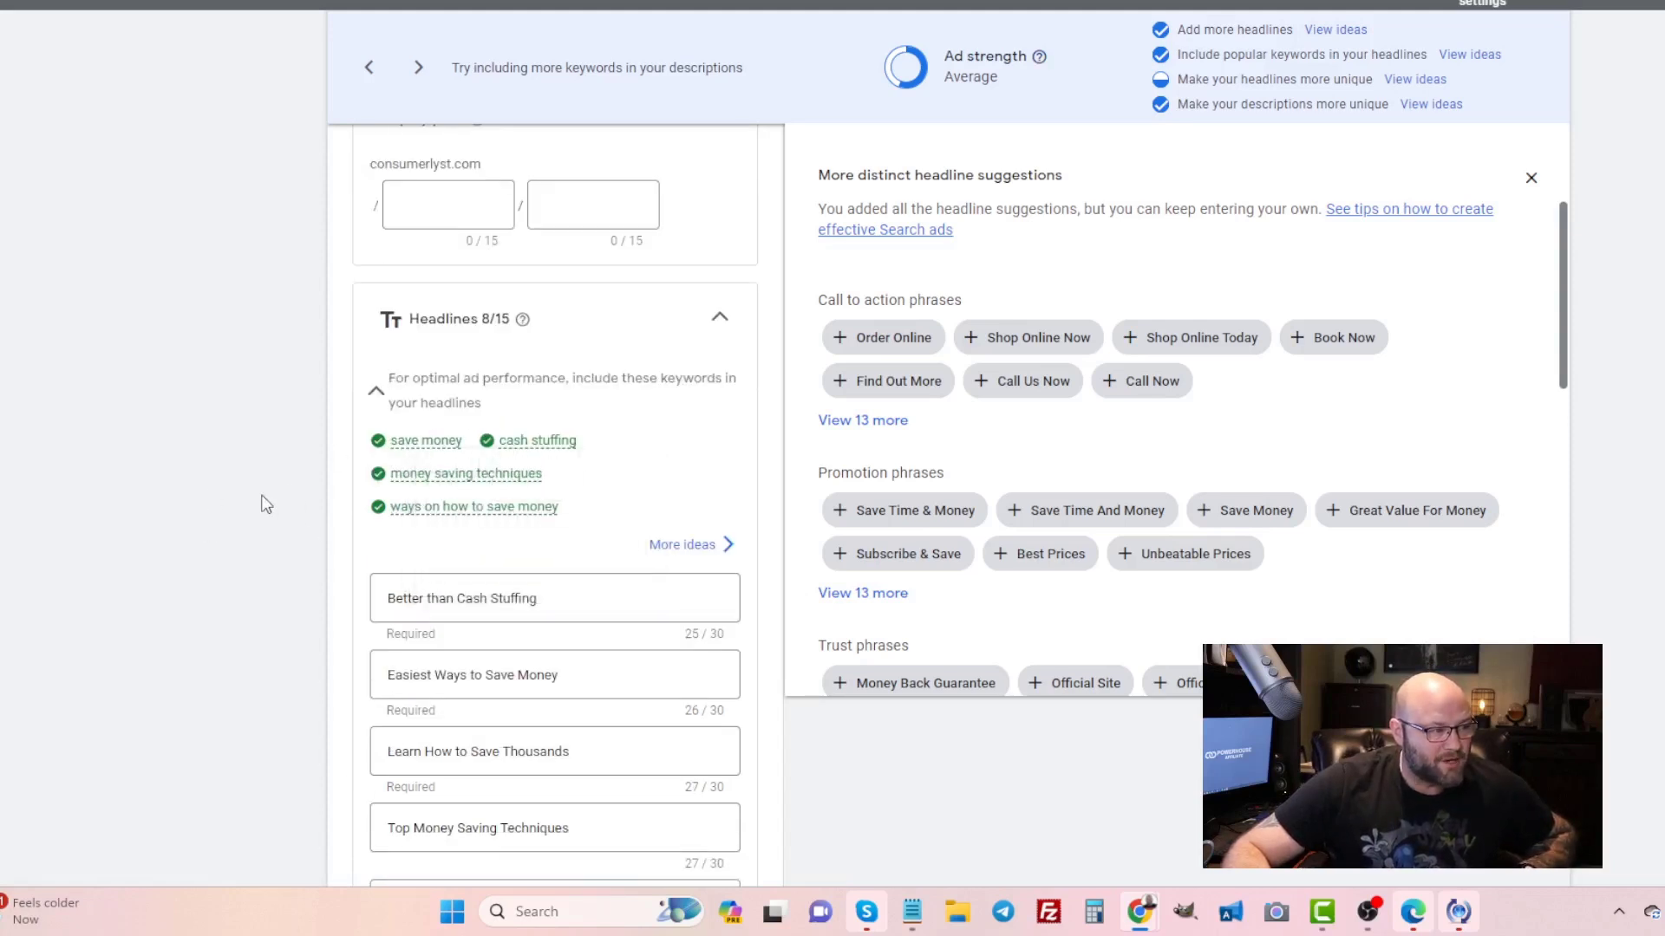
{"action": "scroll", "coordinate": [485, 563], "scroll_direction": "down", "scroll_amount": 4}
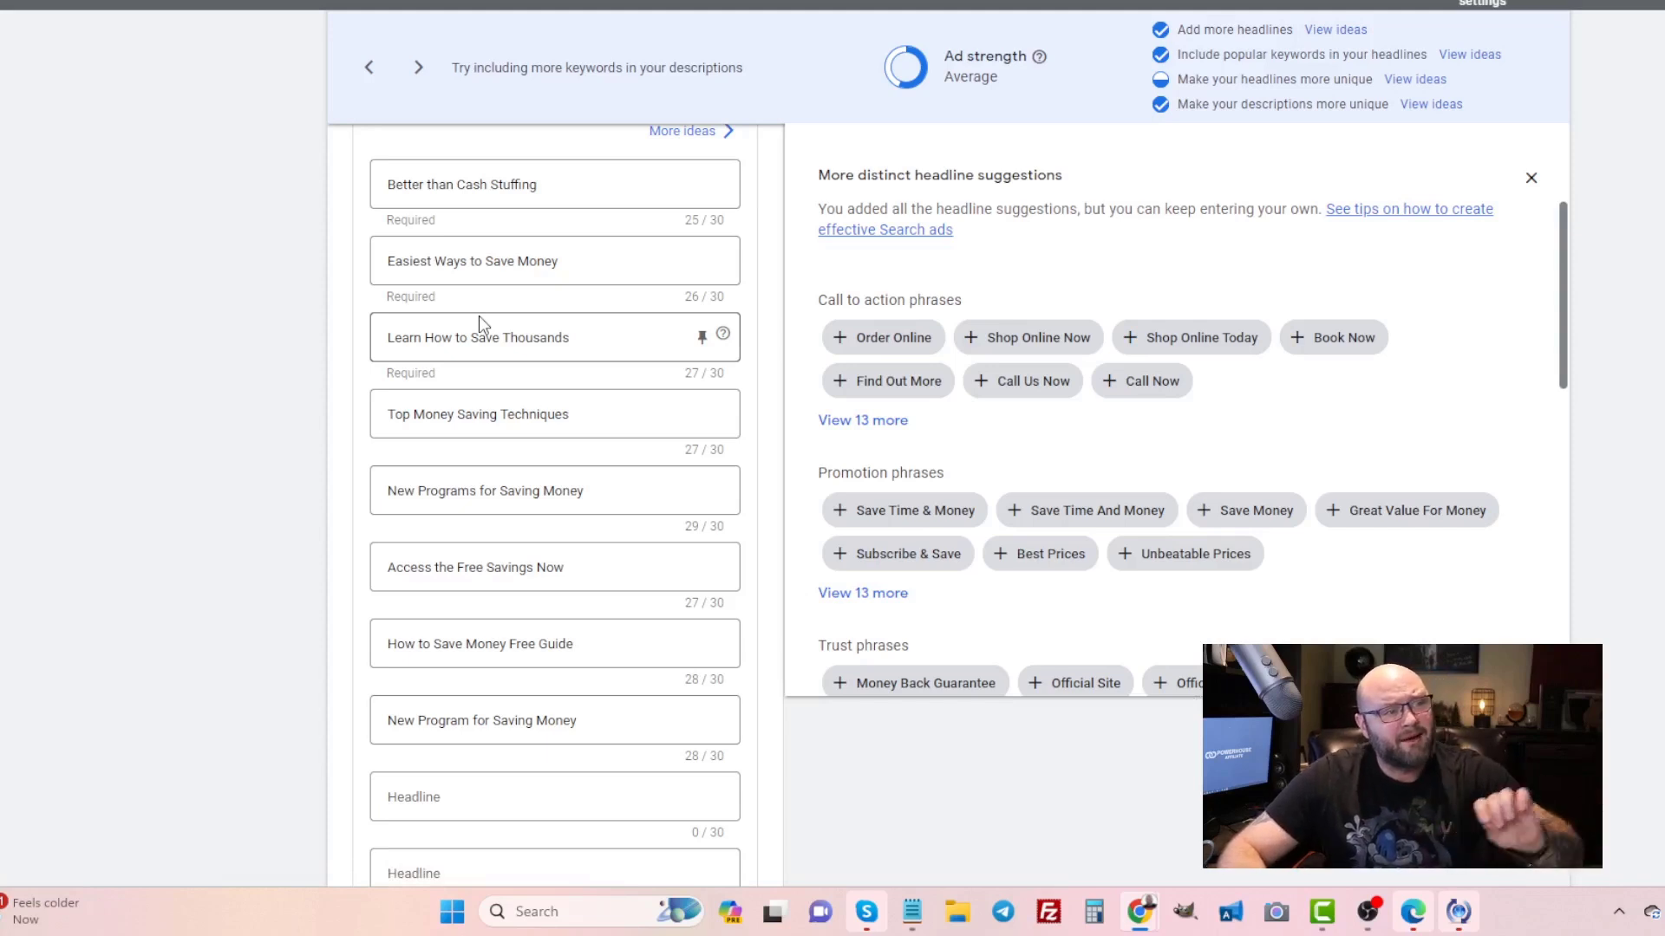
{"action": "scroll", "coordinate": [1127, 260], "scroll_direction": "up", "scroll_amount": 3}
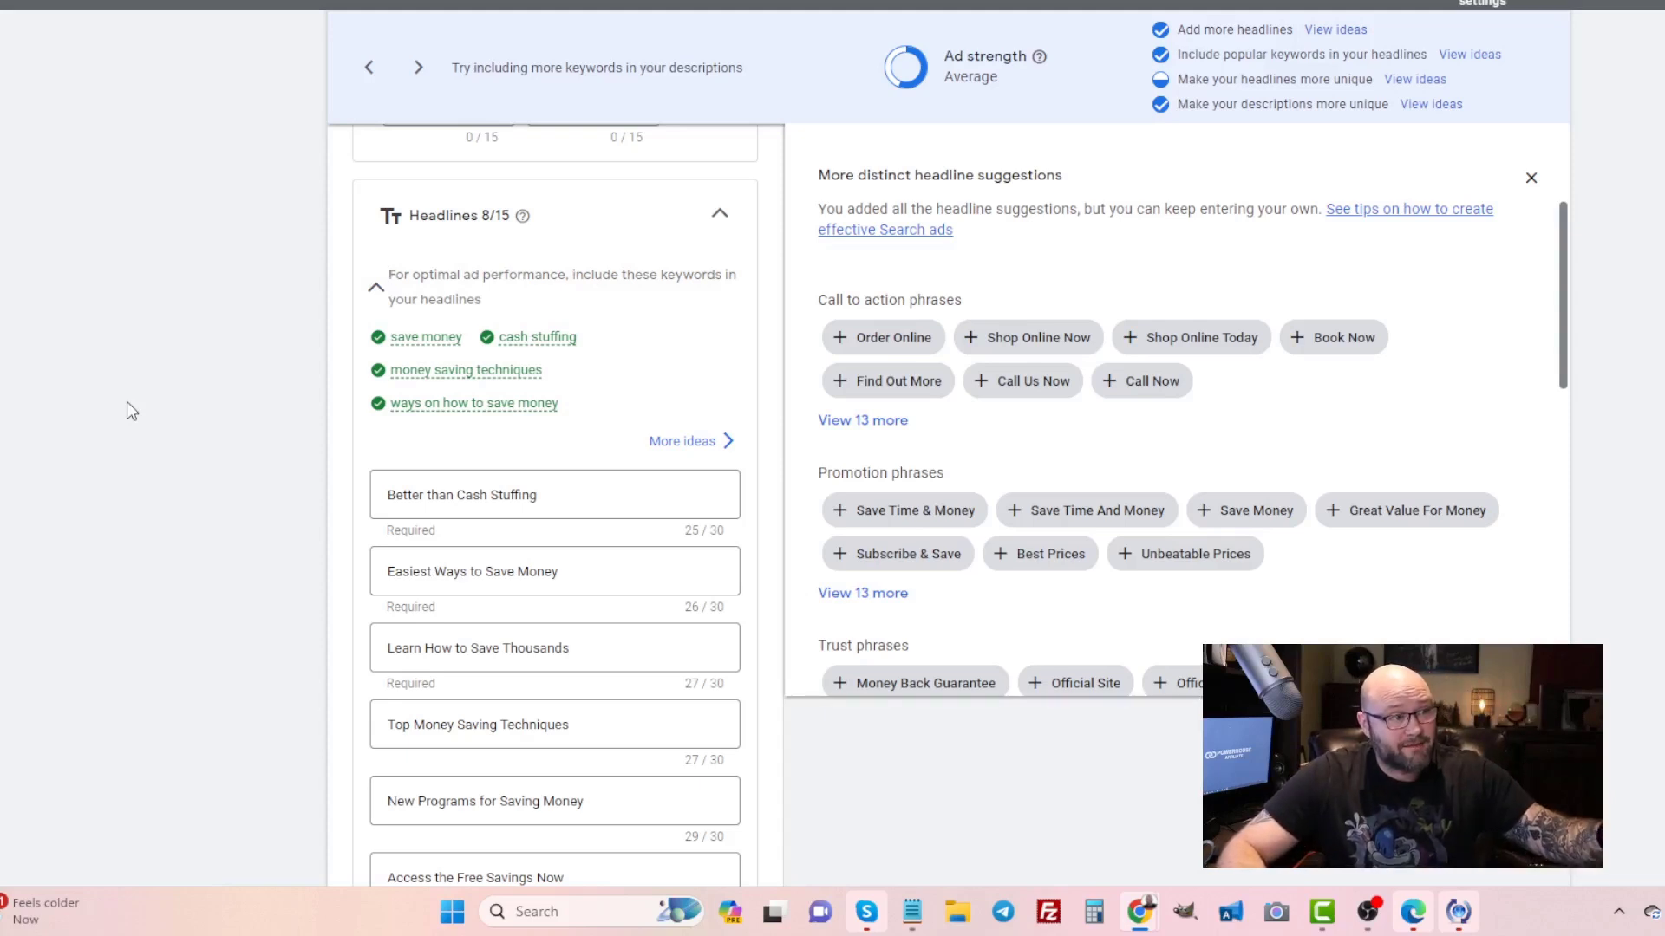
{"action": "scroll", "coordinate": [126, 402], "scroll_direction": "down", "scroll_amount": 15}
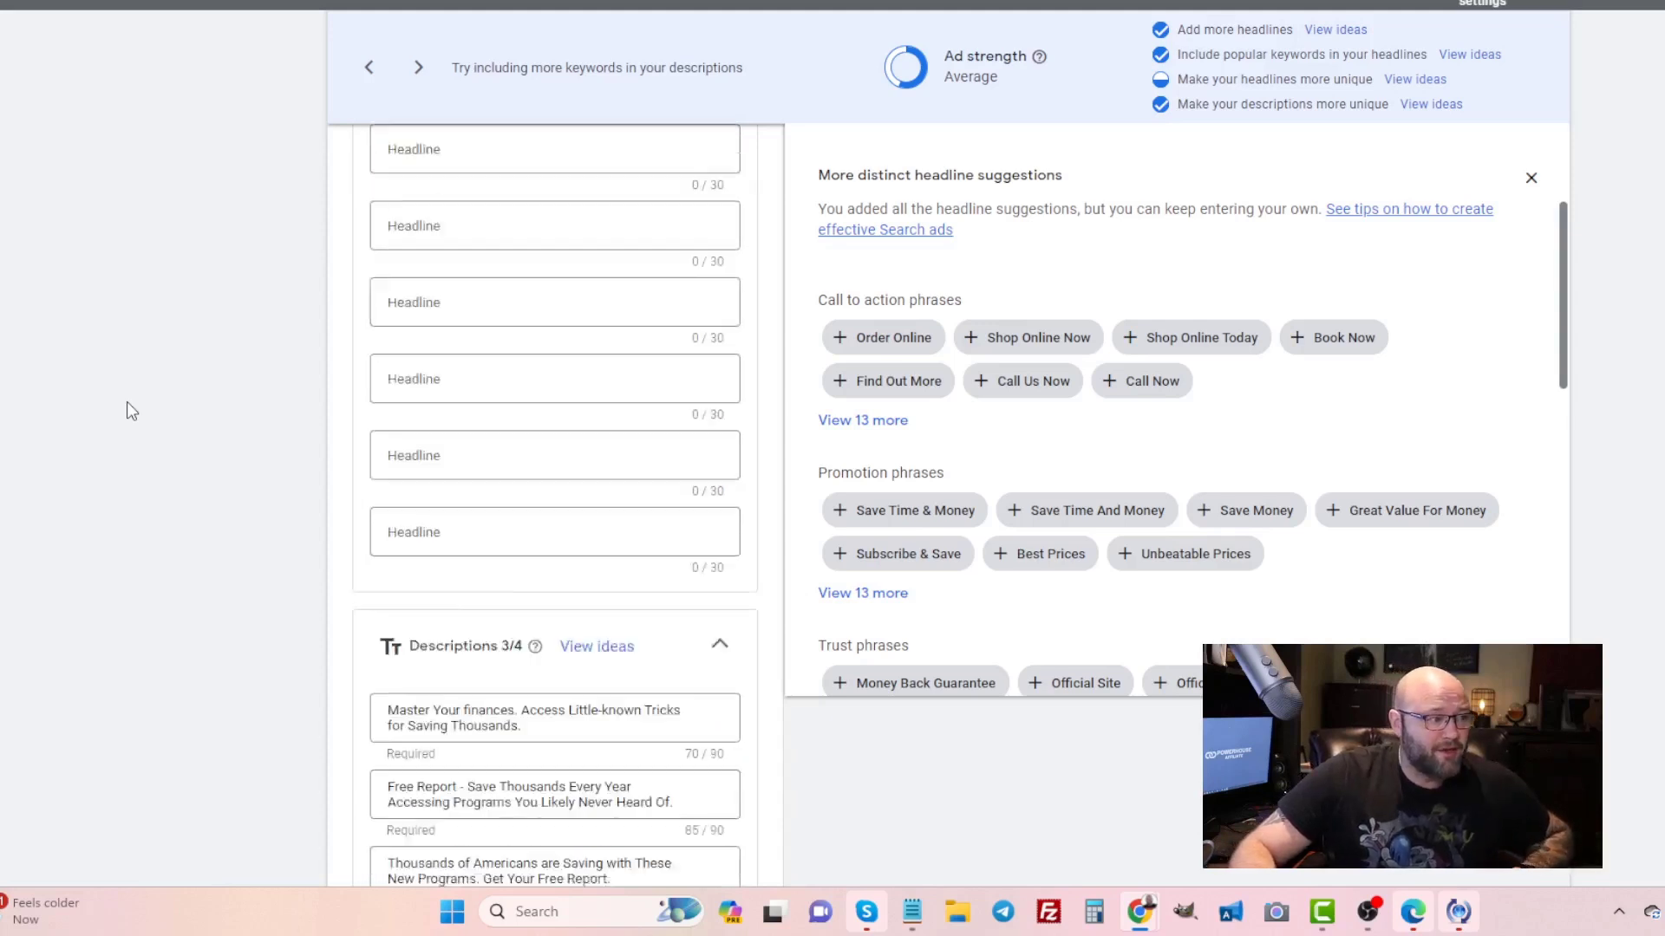
{"action": "scroll", "coordinate": [126, 402], "scroll_direction": "up", "scroll_amount": 3}
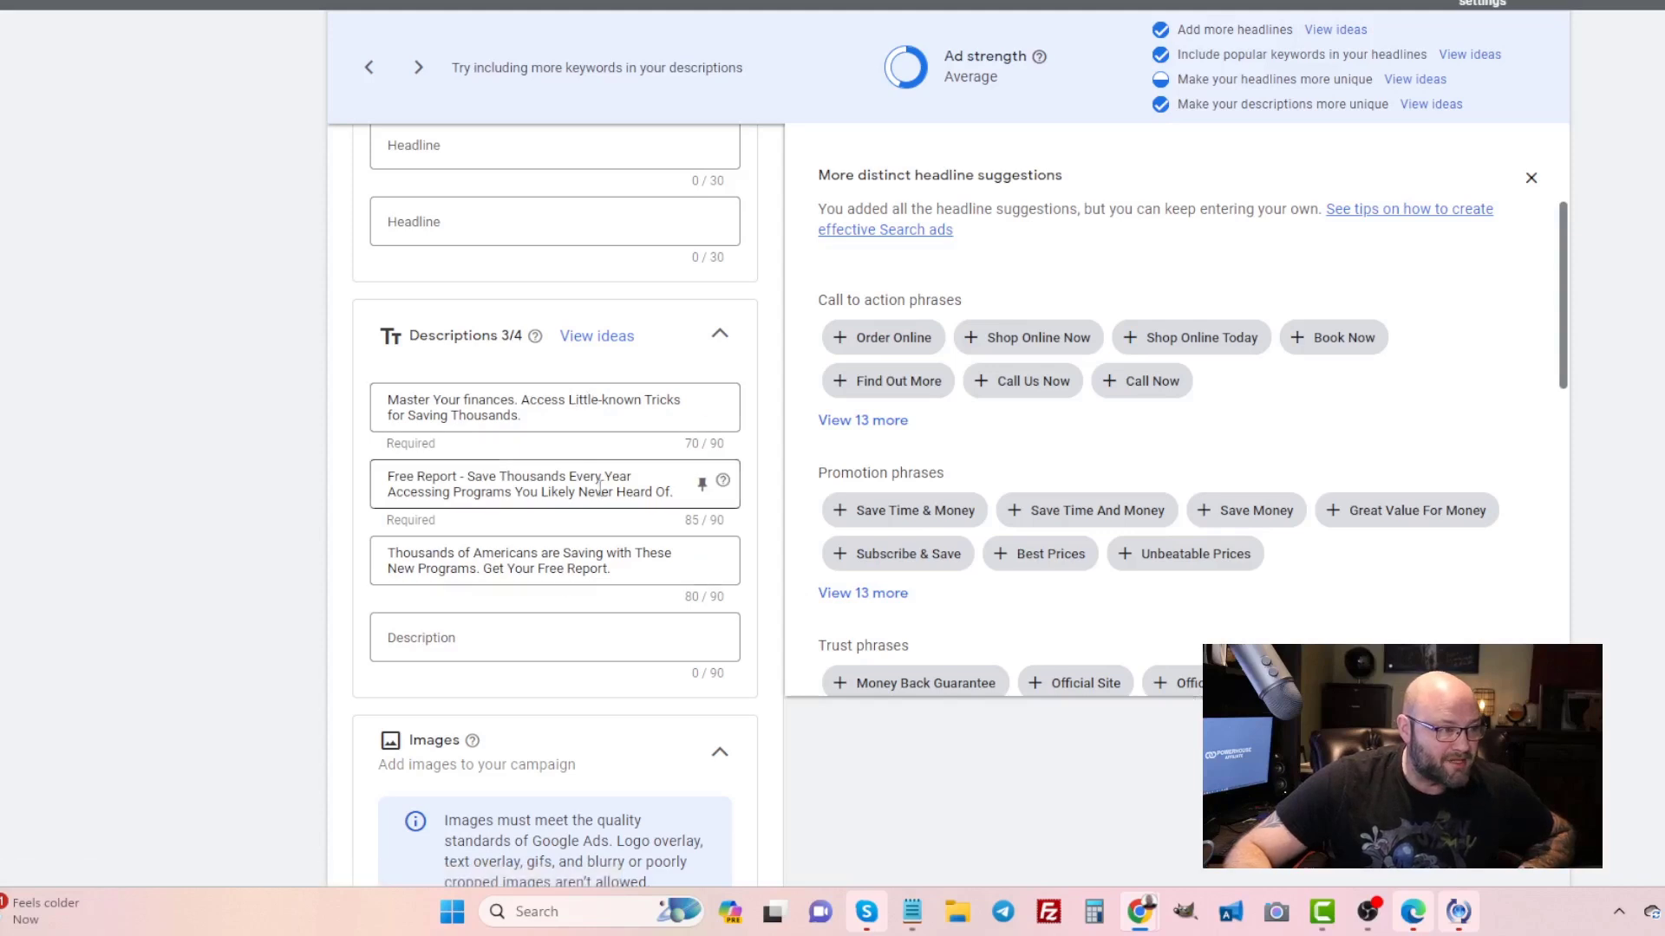
- Add the headlines Find Out More, Freedom from Debt, Easy Money Saving Techniques, Free Access Live Debt Free, Get it Online Today and Bonus Debt Guide Report
{"action": "scroll", "coordinate": [211, 481], "scroll_direction": "up", "scroll_amount": 3}
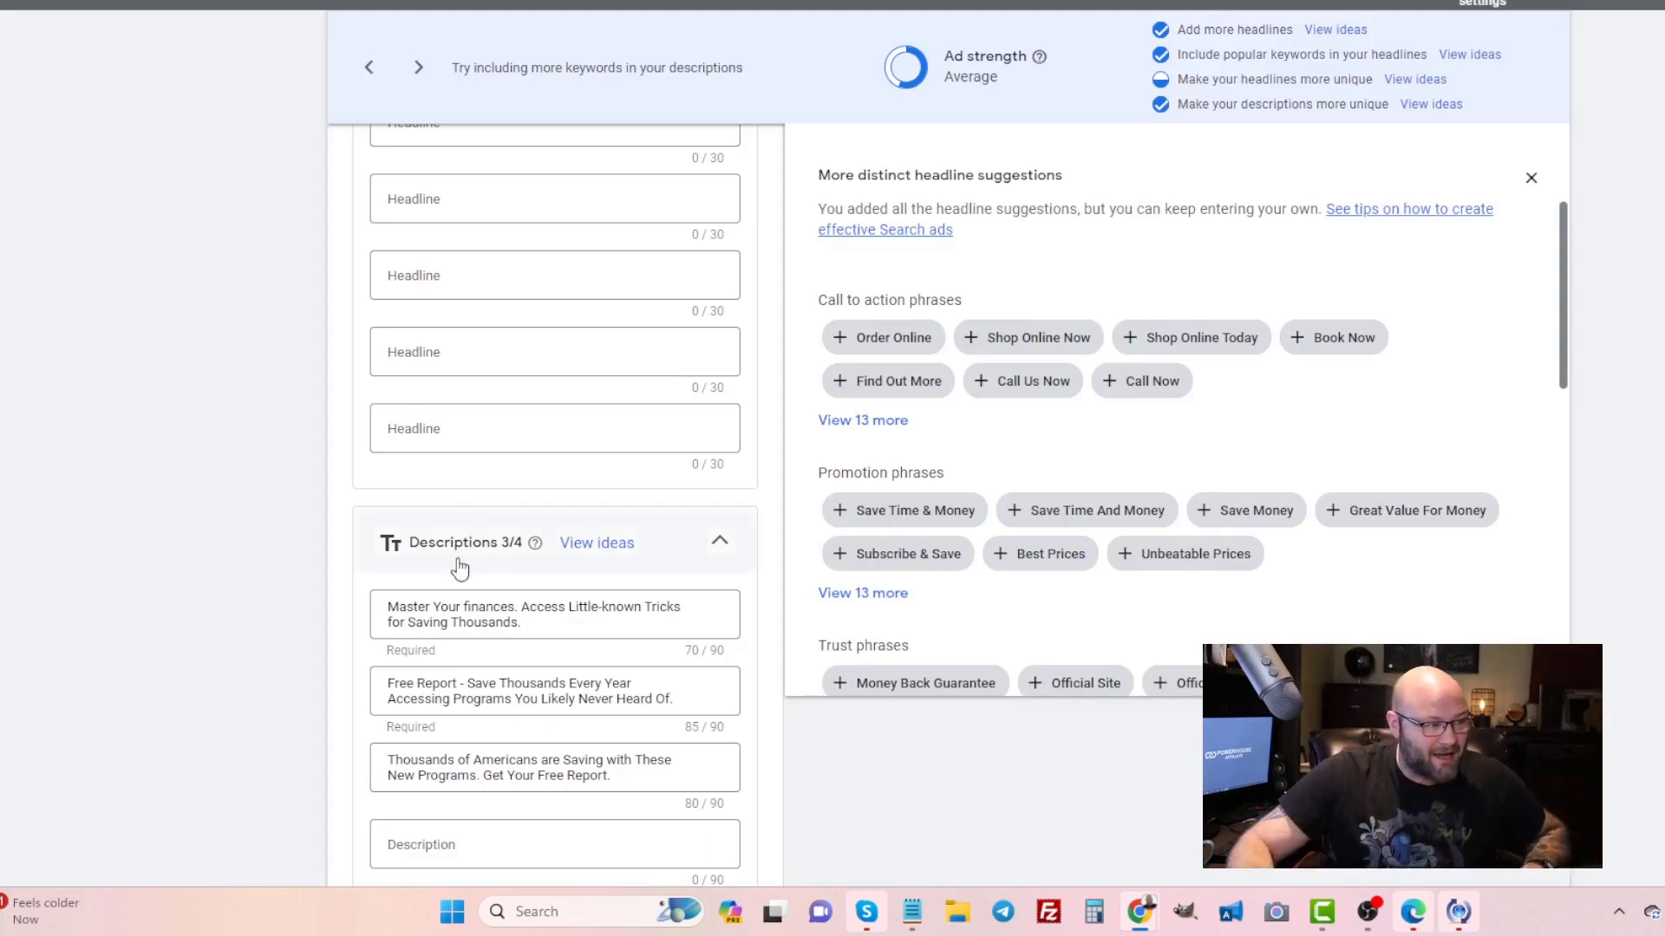
{"action": "scroll", "coordinate": [460, 547], "scroll_direction": "up", "scroll_amount": 7}
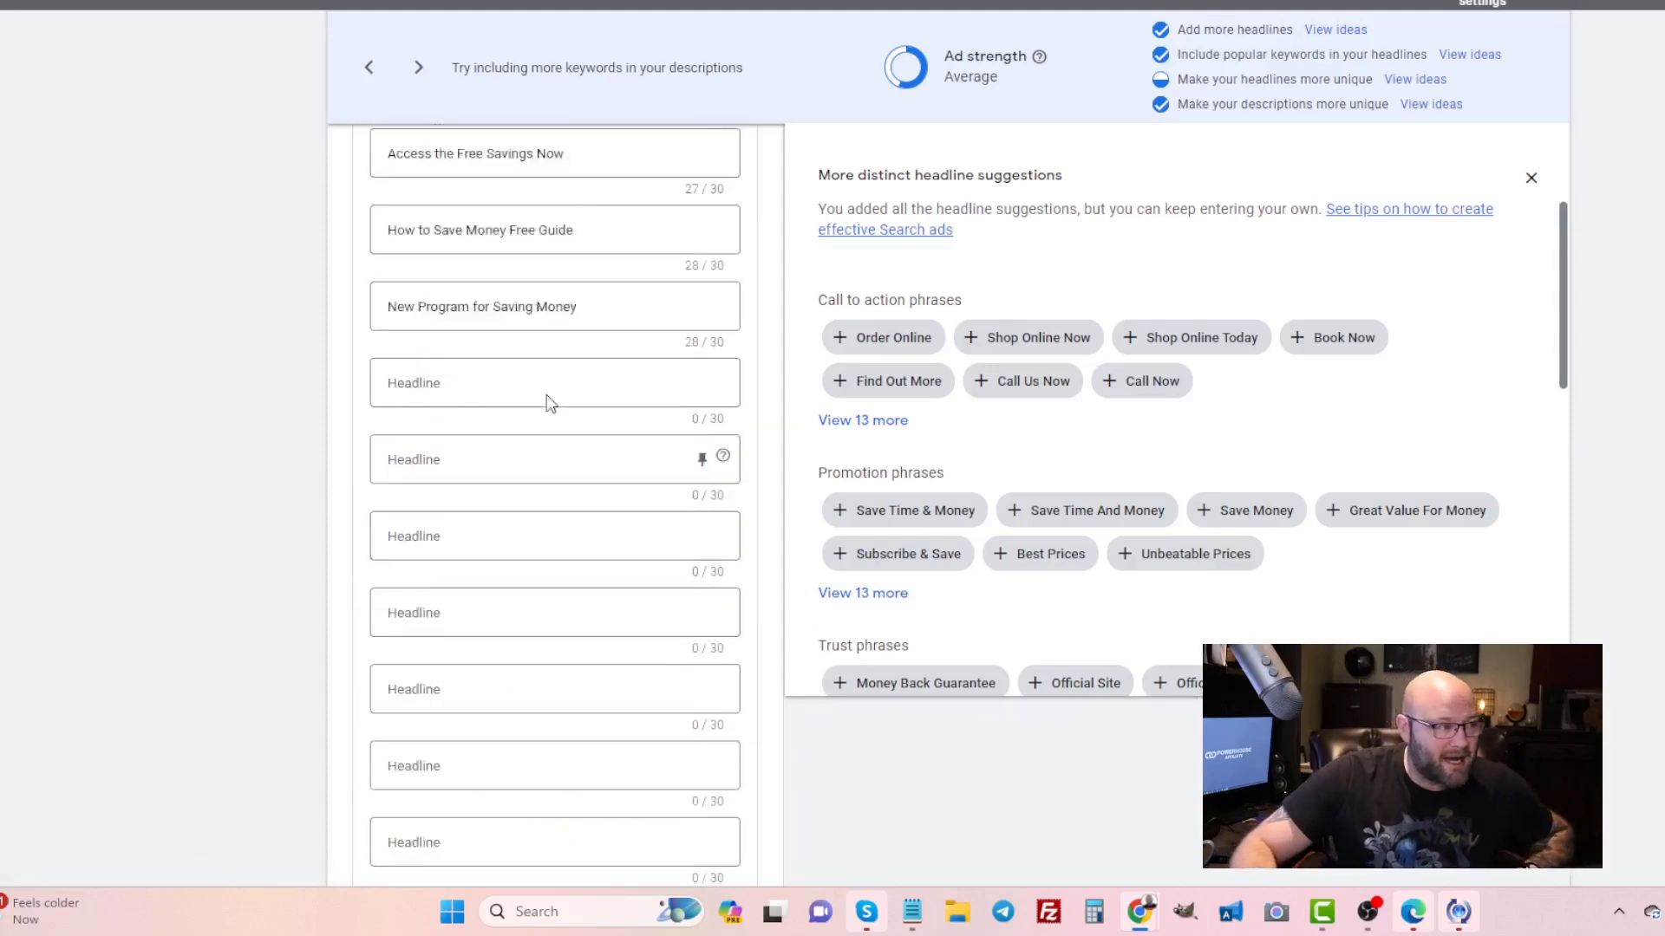
{"action": "left_click", "coordinate": [436, 494]}
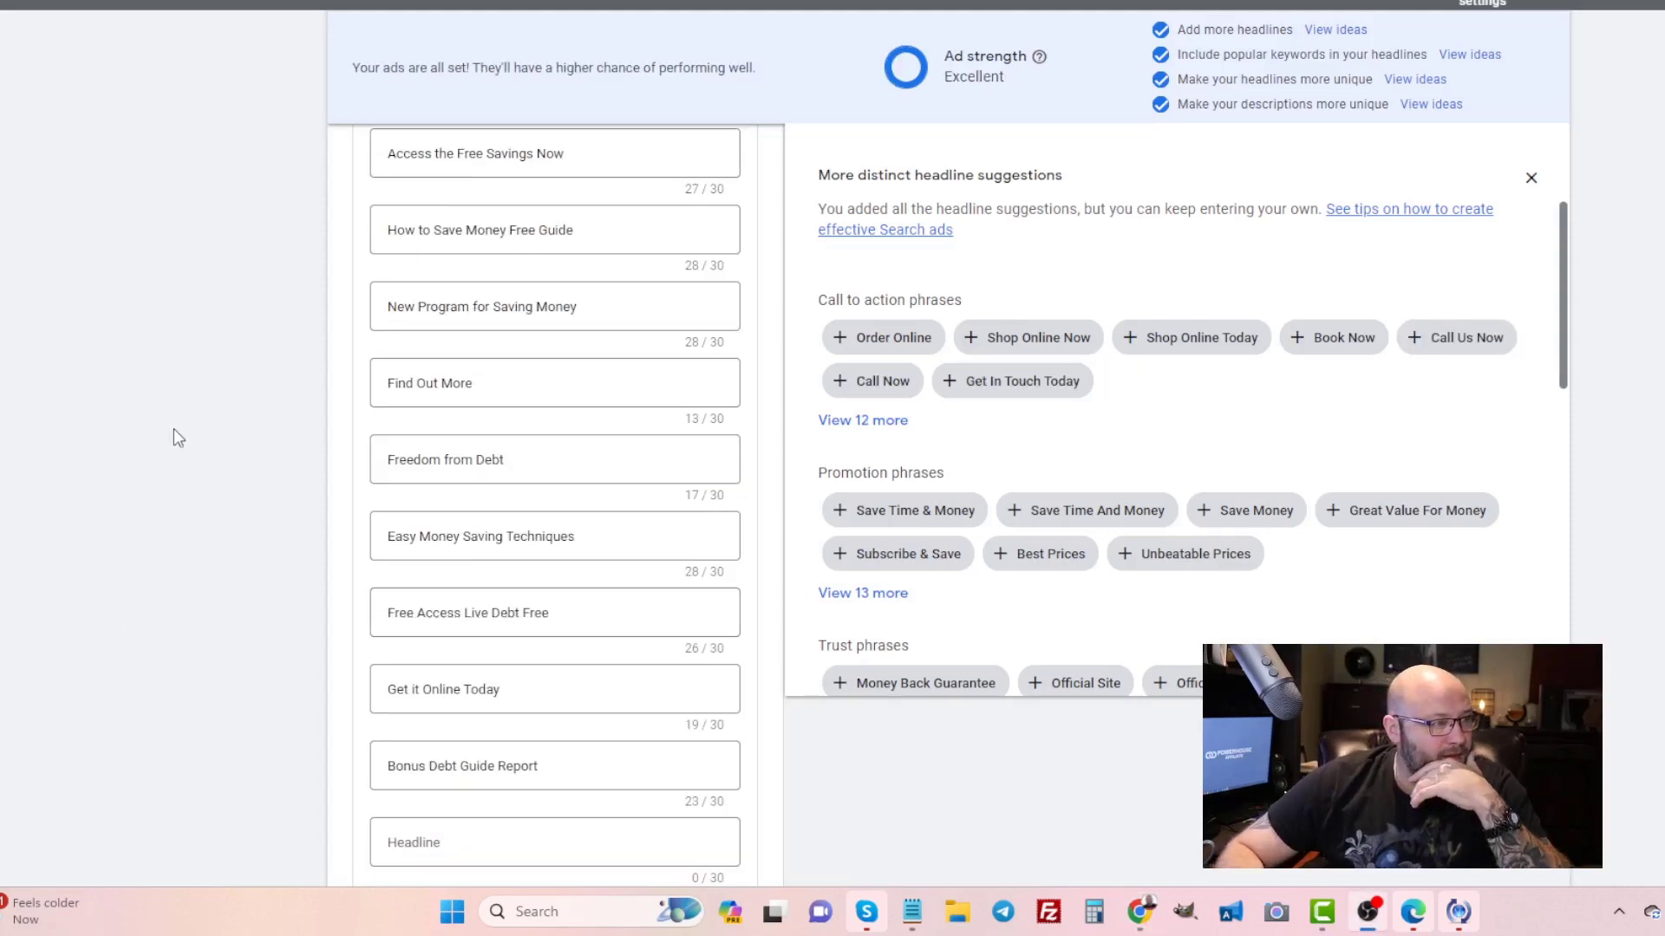
- View the ideas for making the descriptions more unique and look over the ad's headlines
{"action": "scroll", "coordinate": [173, 428], "scroll_direction": "up", "scroll_amount": 7}
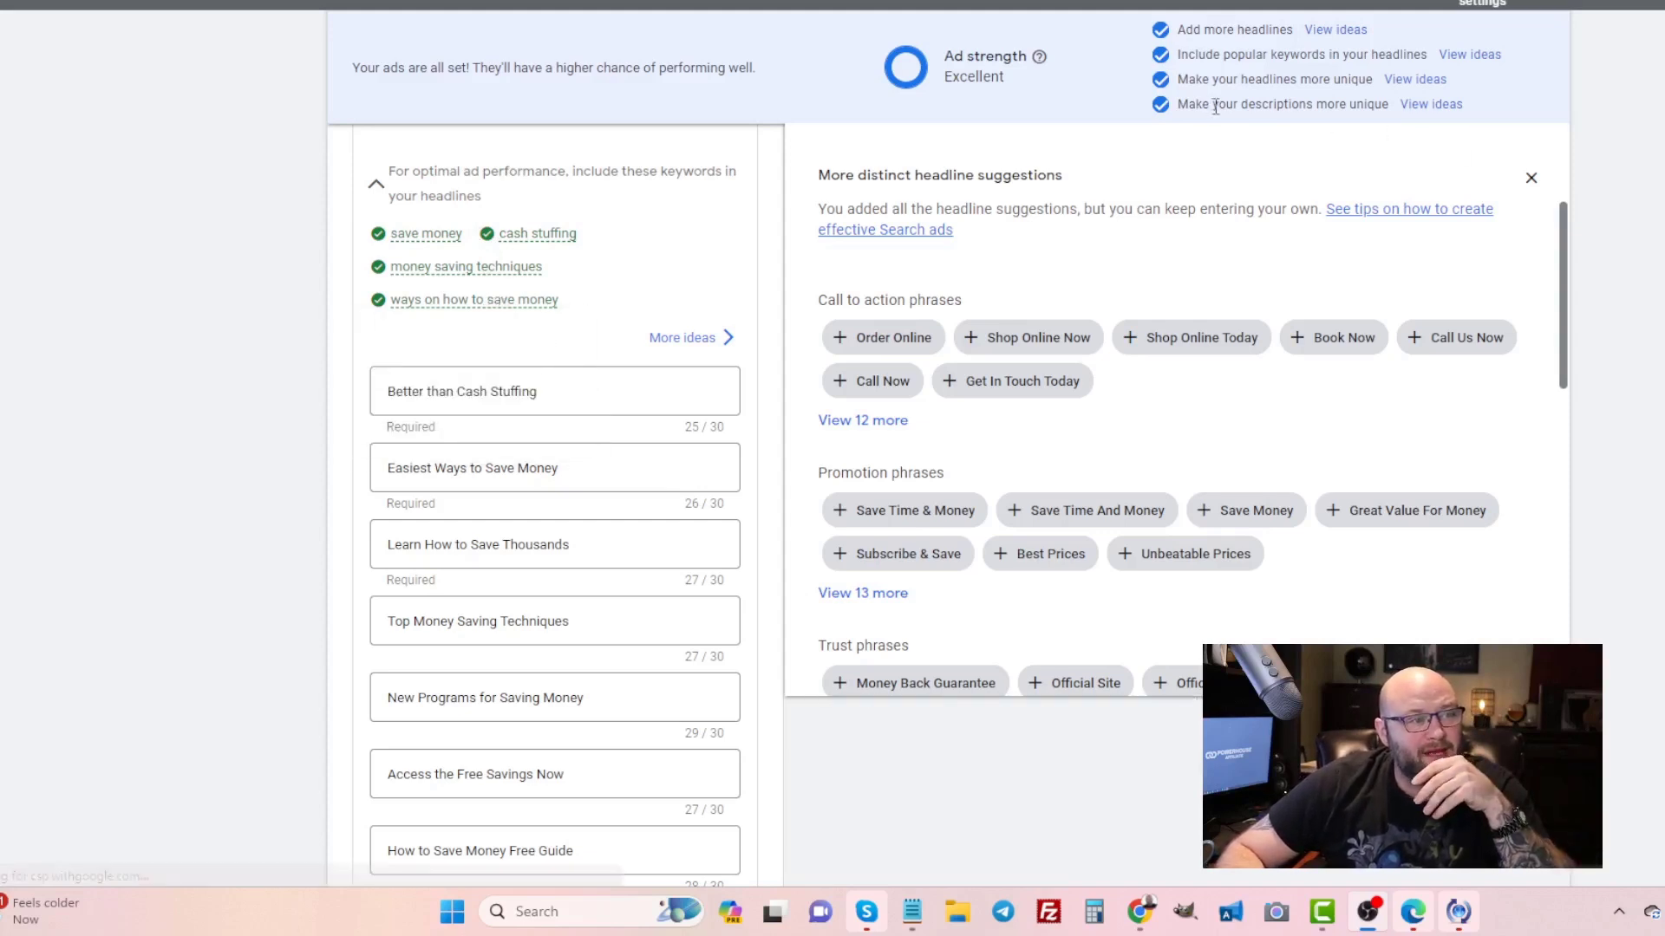
{"action": "left_click", "coordinate": [1425, 108]}
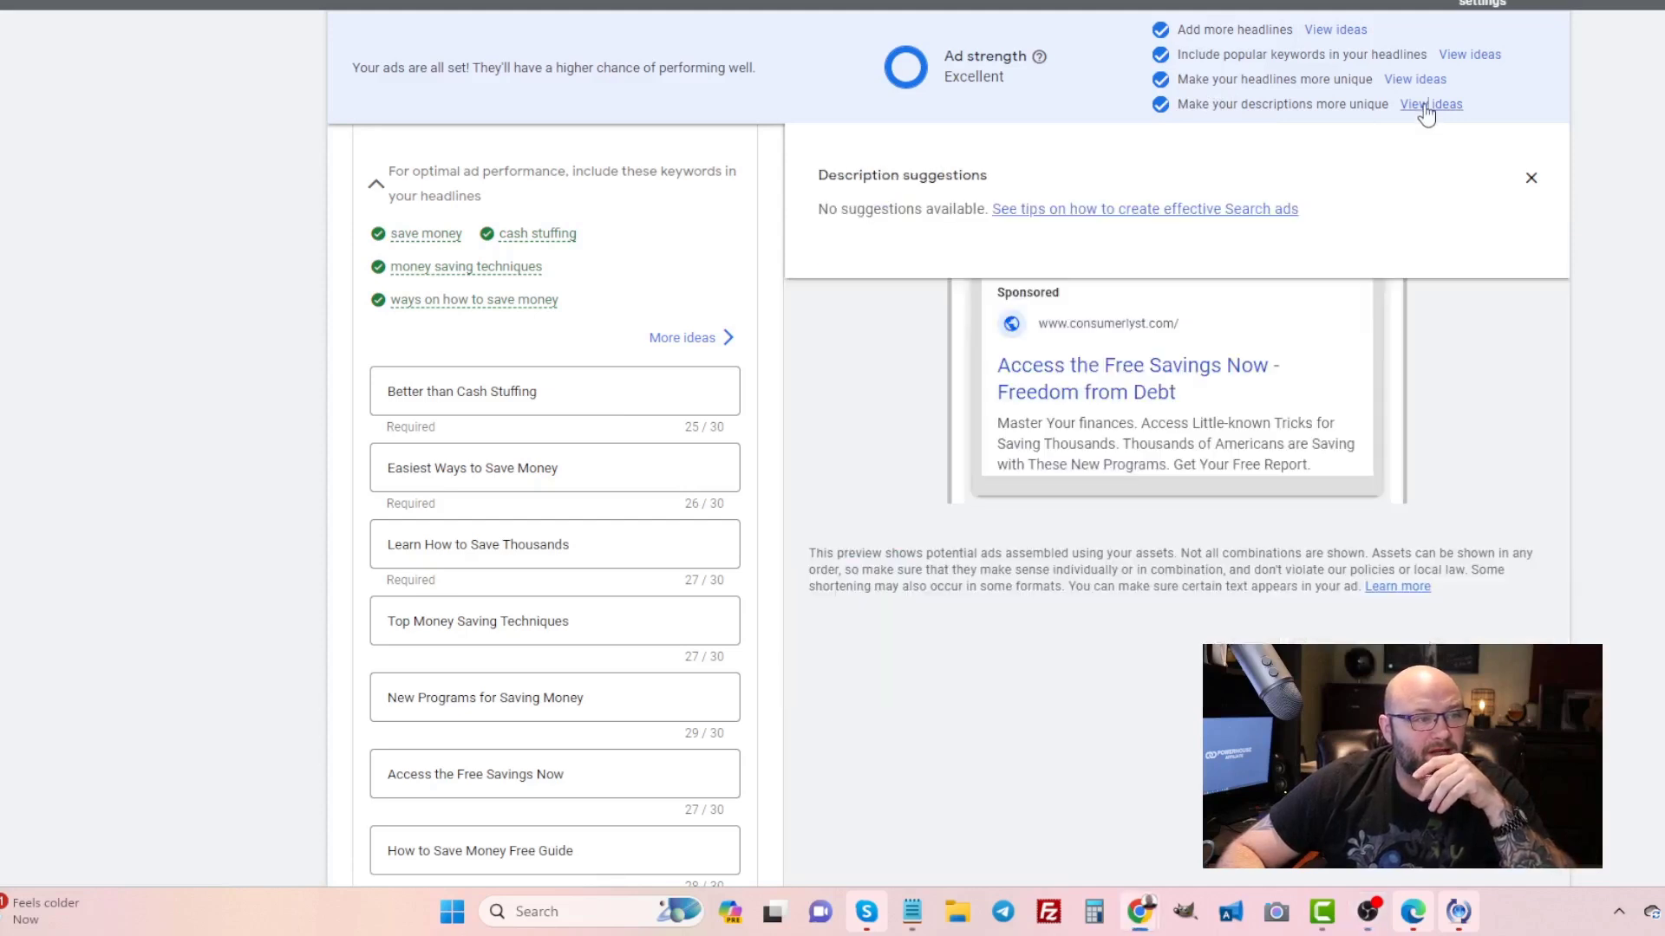
{"action": "left_click", "coordinate": [1424, 105]}
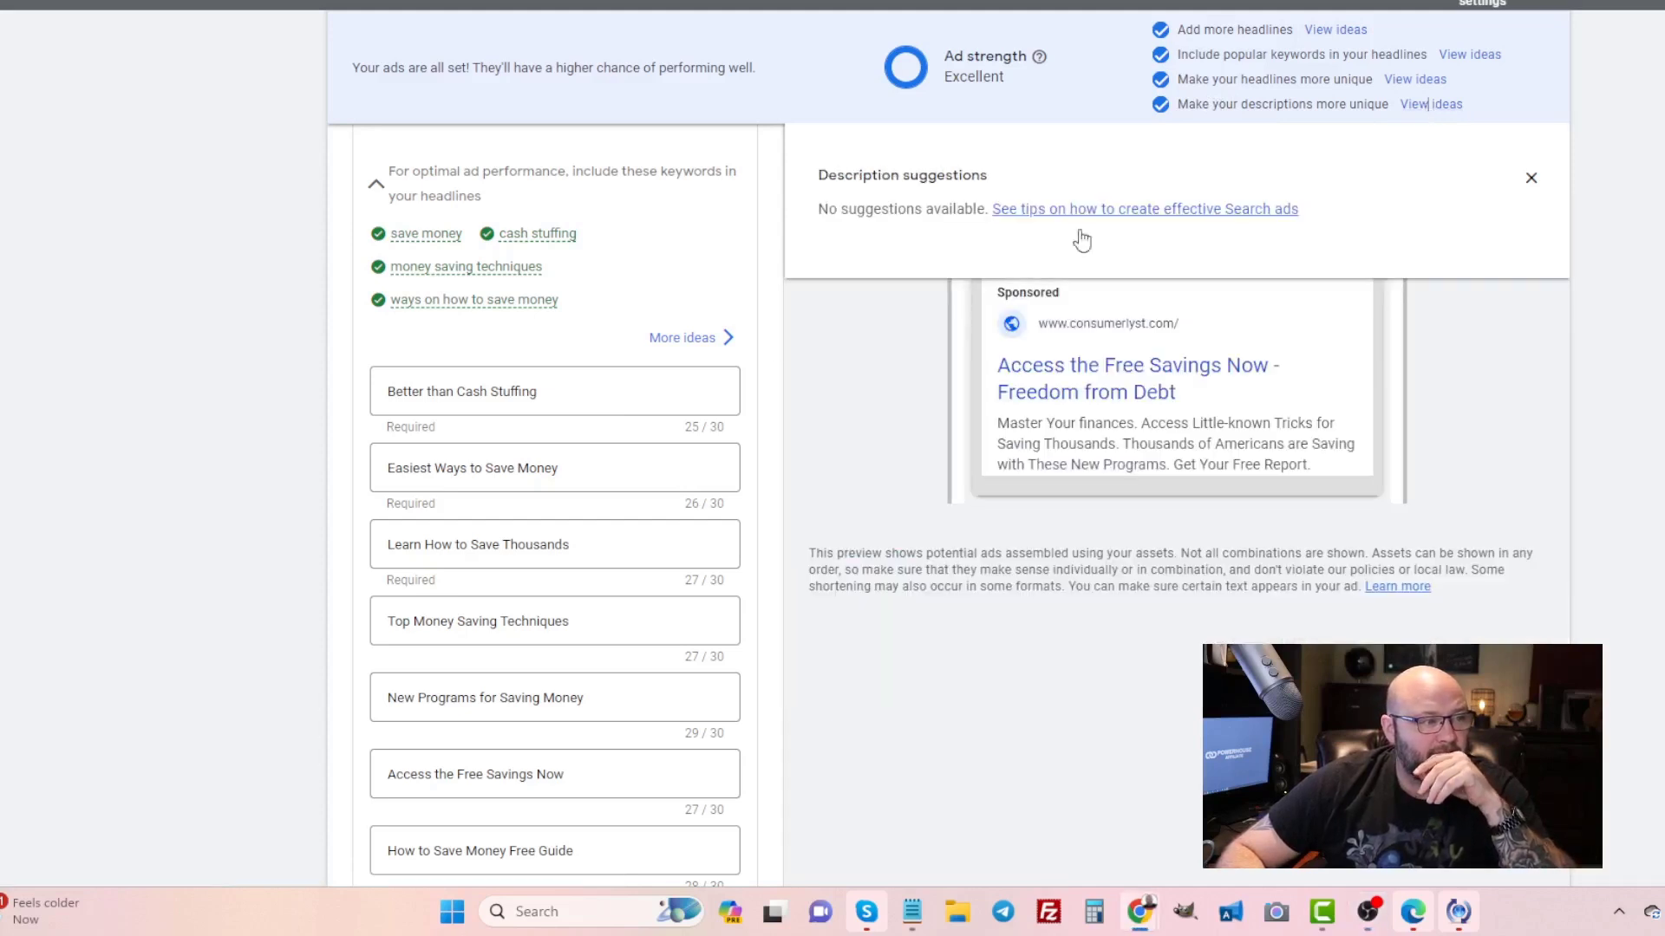
{"action": "scroll", "coordinate": [575, 420], "scroll_direction": "down", "scroll_amount": 2}
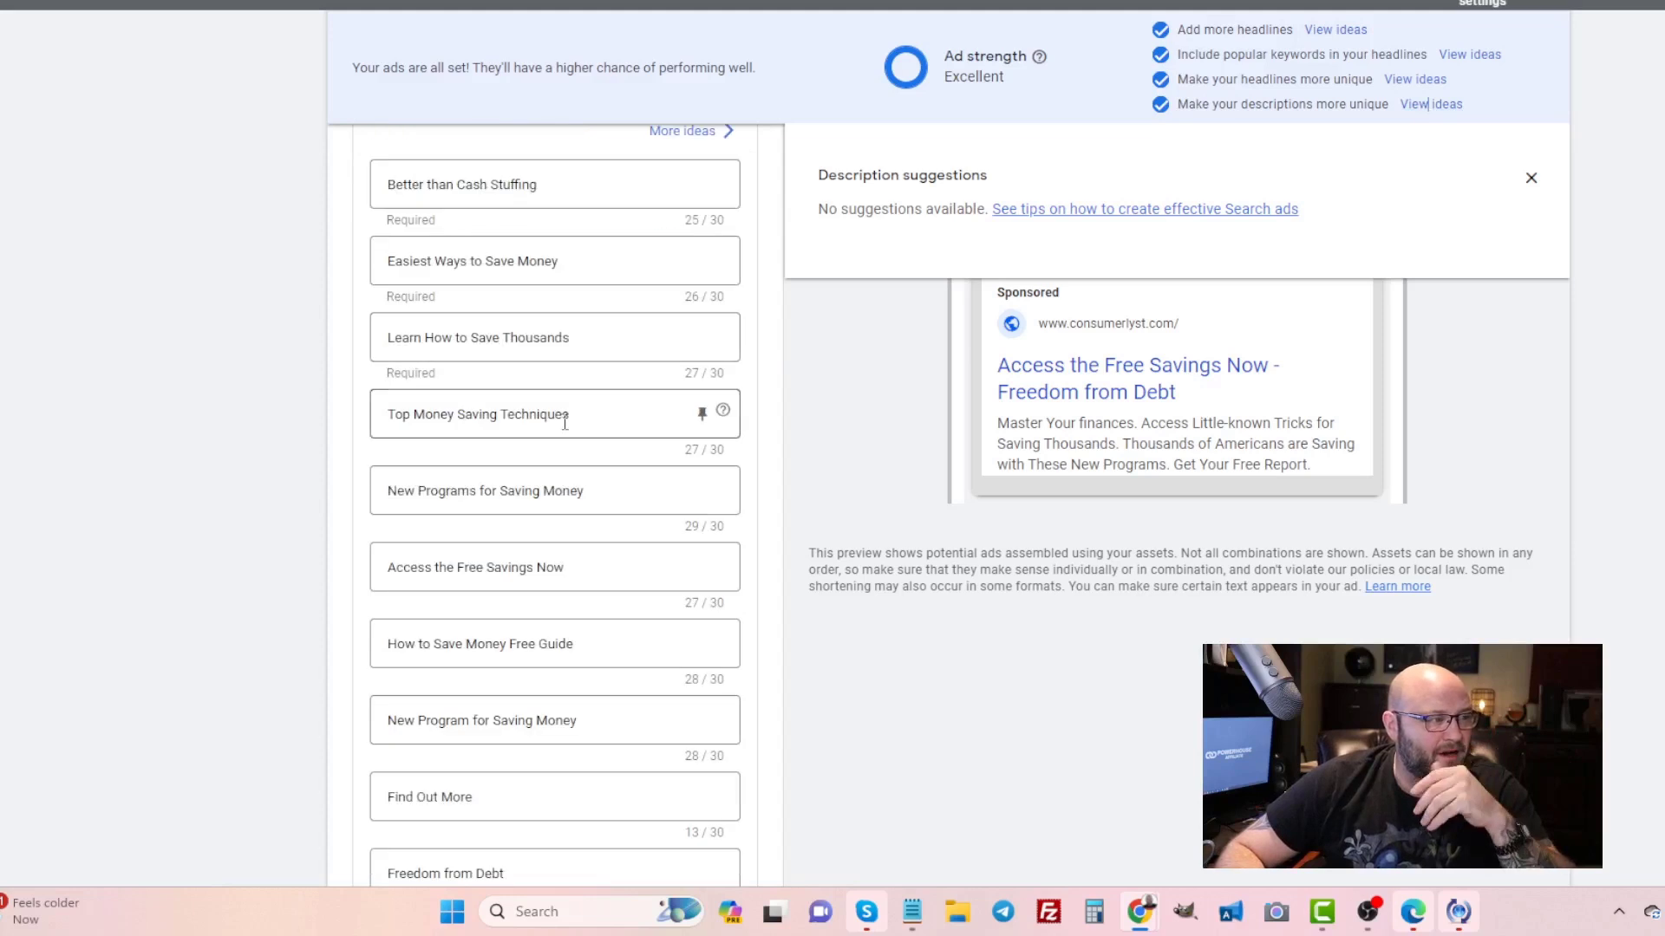
{"action": "scroll", "coordinate": [564, 421], "scroll_direction": "up", "scroll_amount": 2}
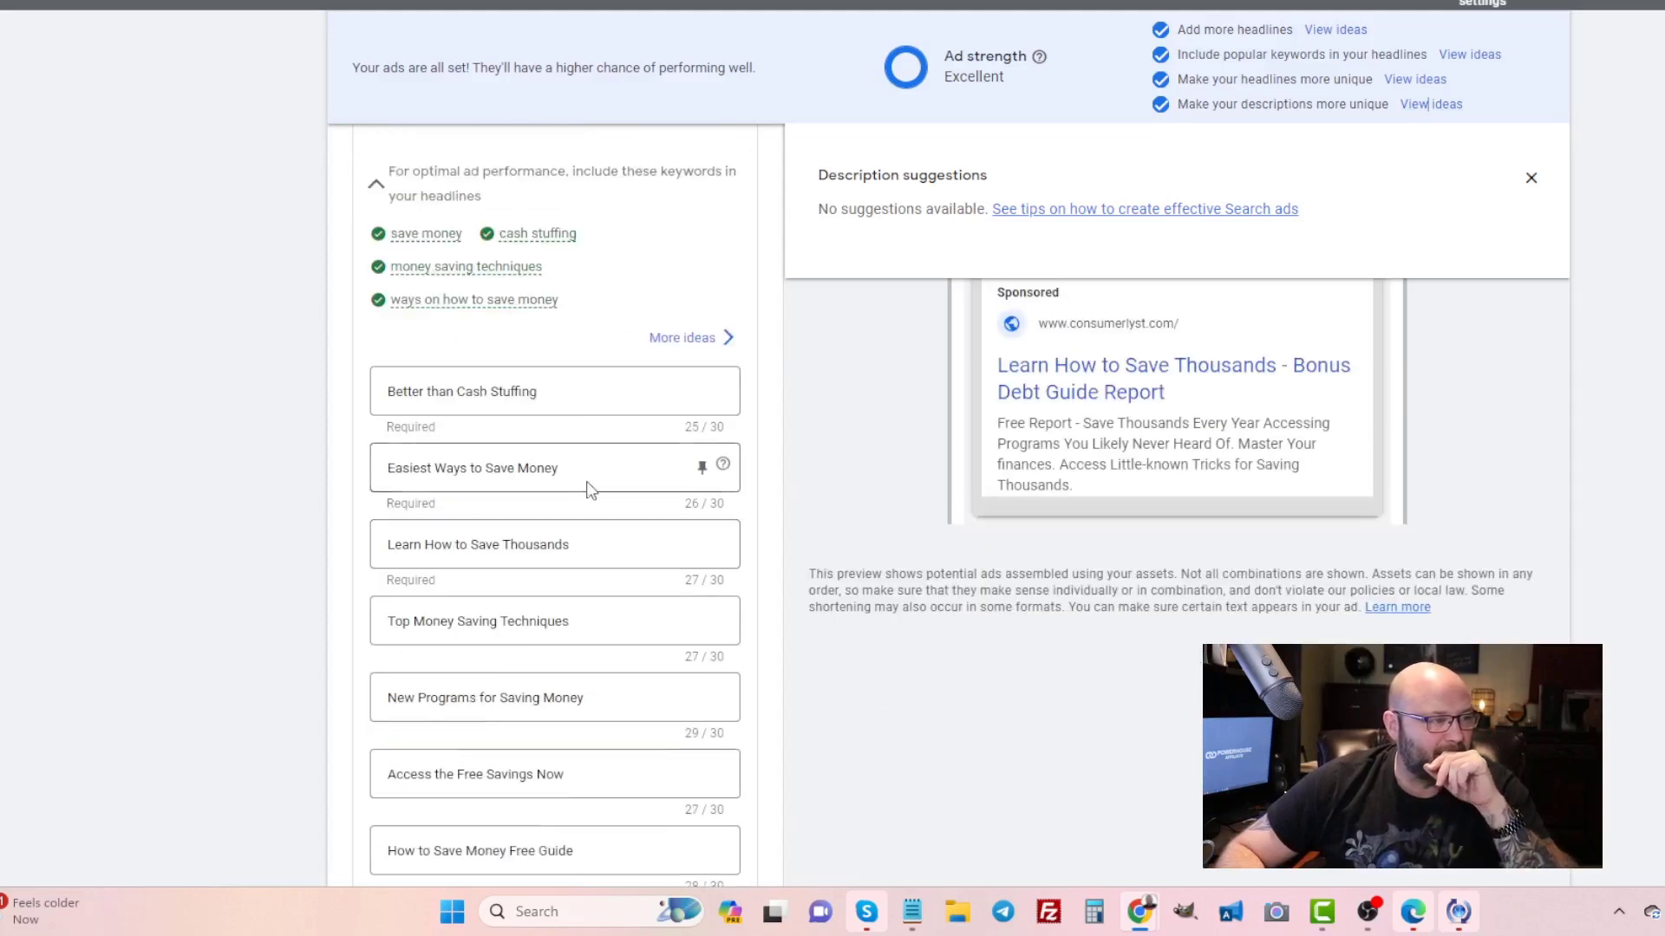
- Clear the headlines "Easiest Ways to Save Money" and "Learn How to Save Thousands" from the ad
{"action": "left_click_drag", "start_coordinate": [593, 469], "coordinate": [352, 469]}
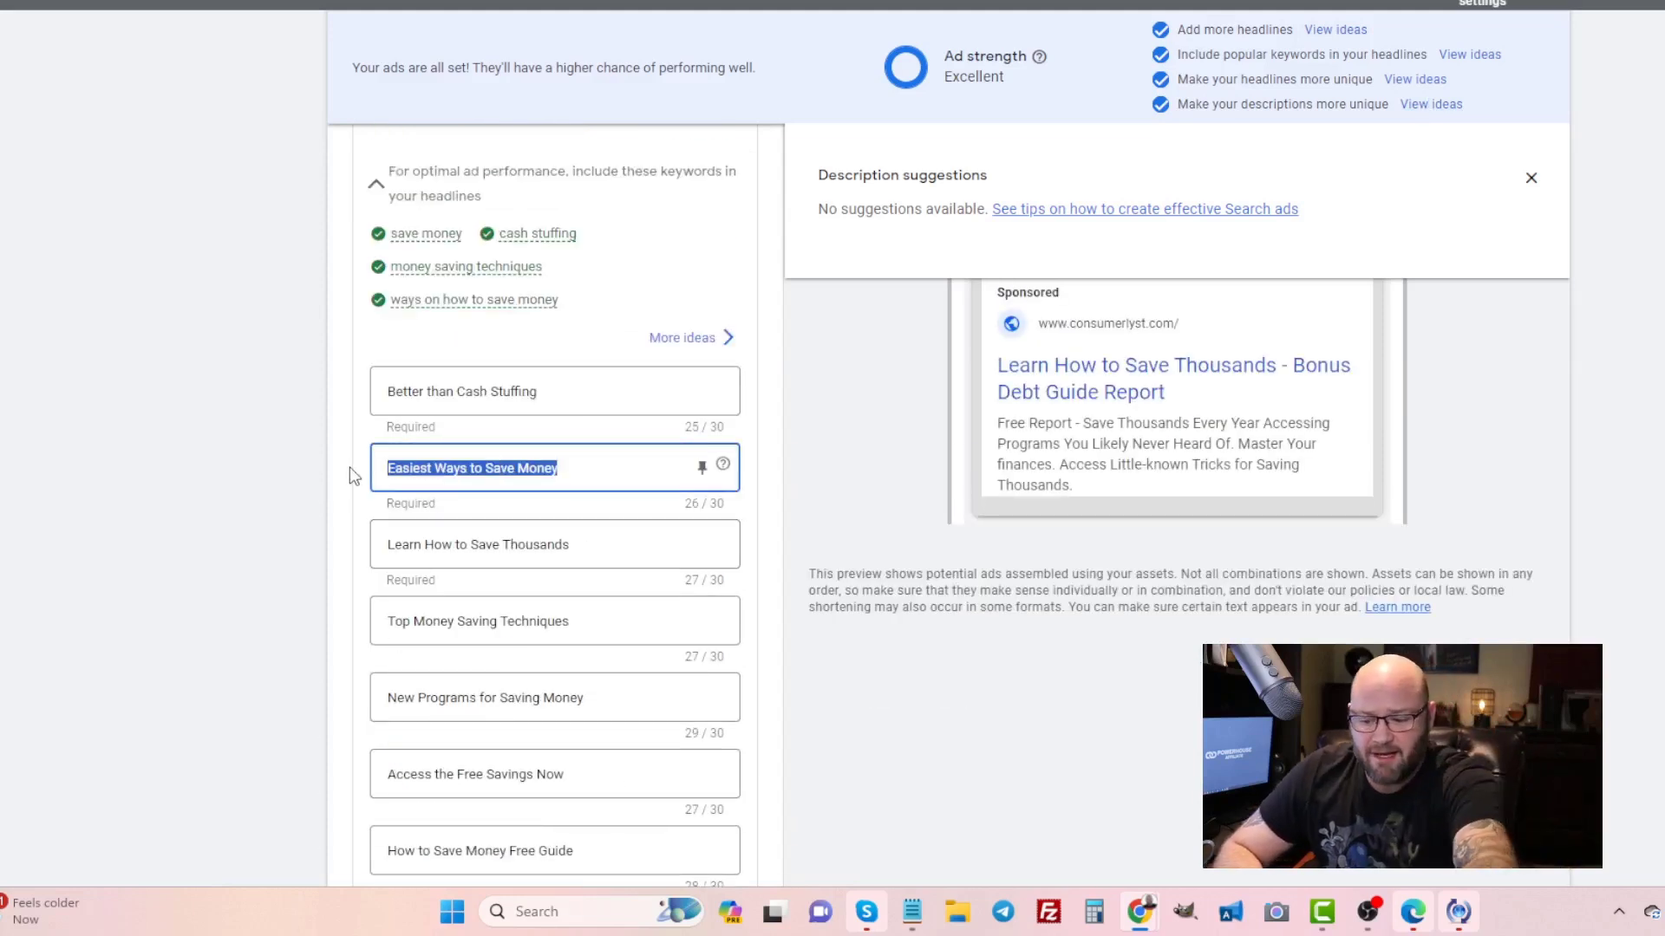
{"action": "key", "text": "BackSpace"}
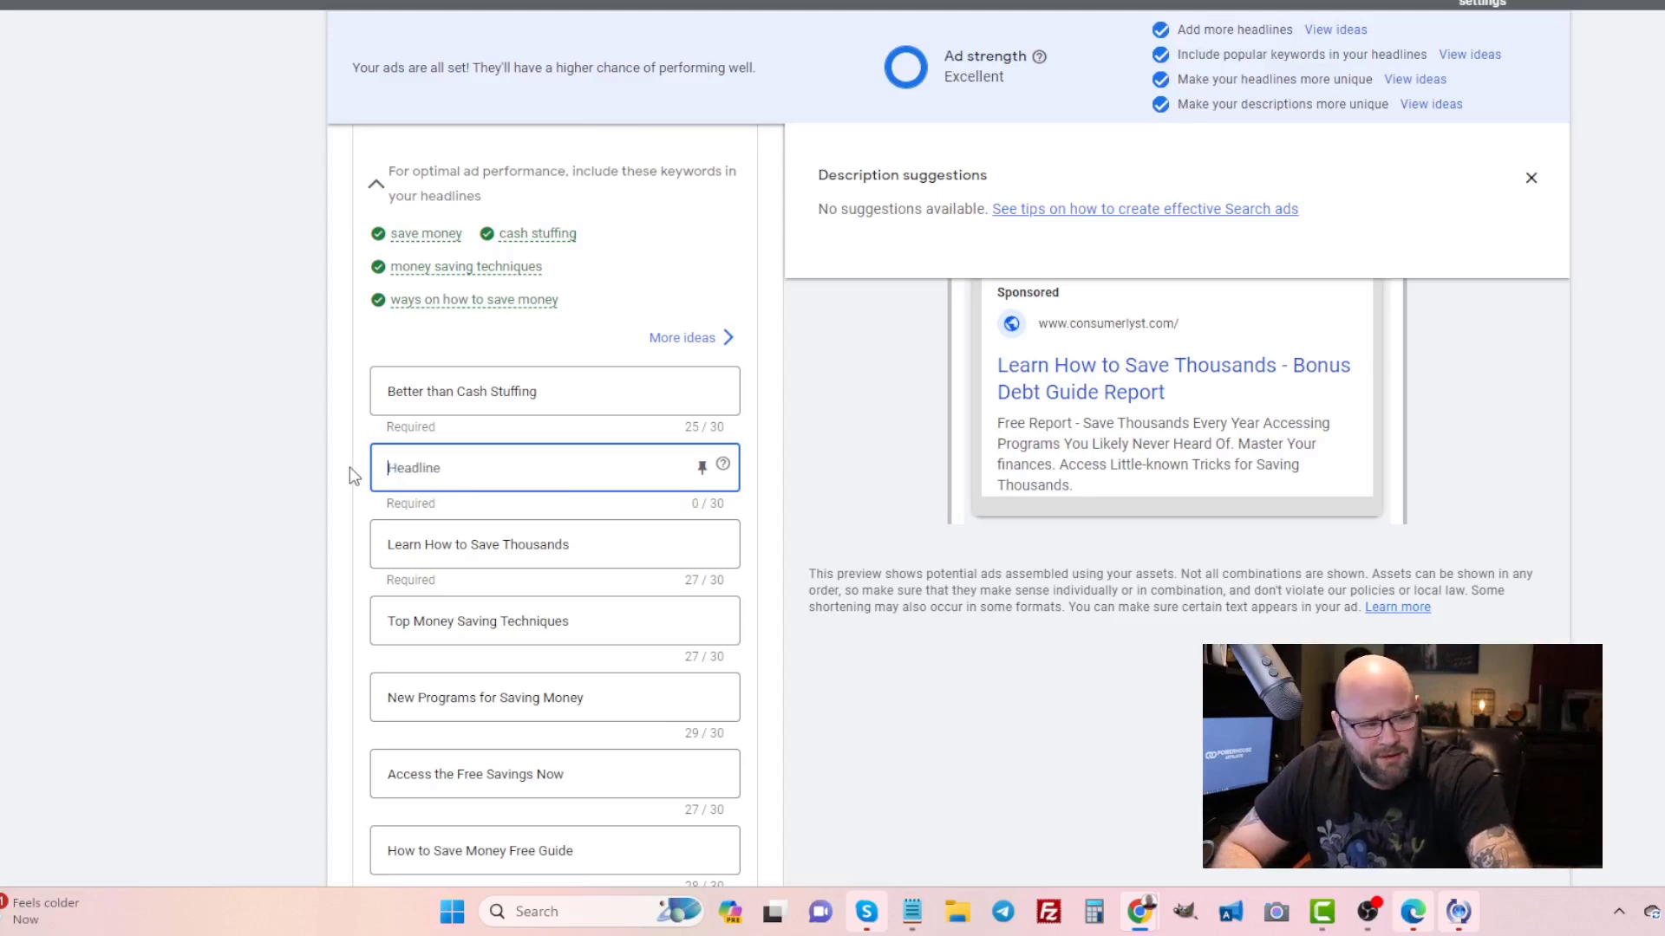
{"action": "left_click", "coordinate": [279, 503]}
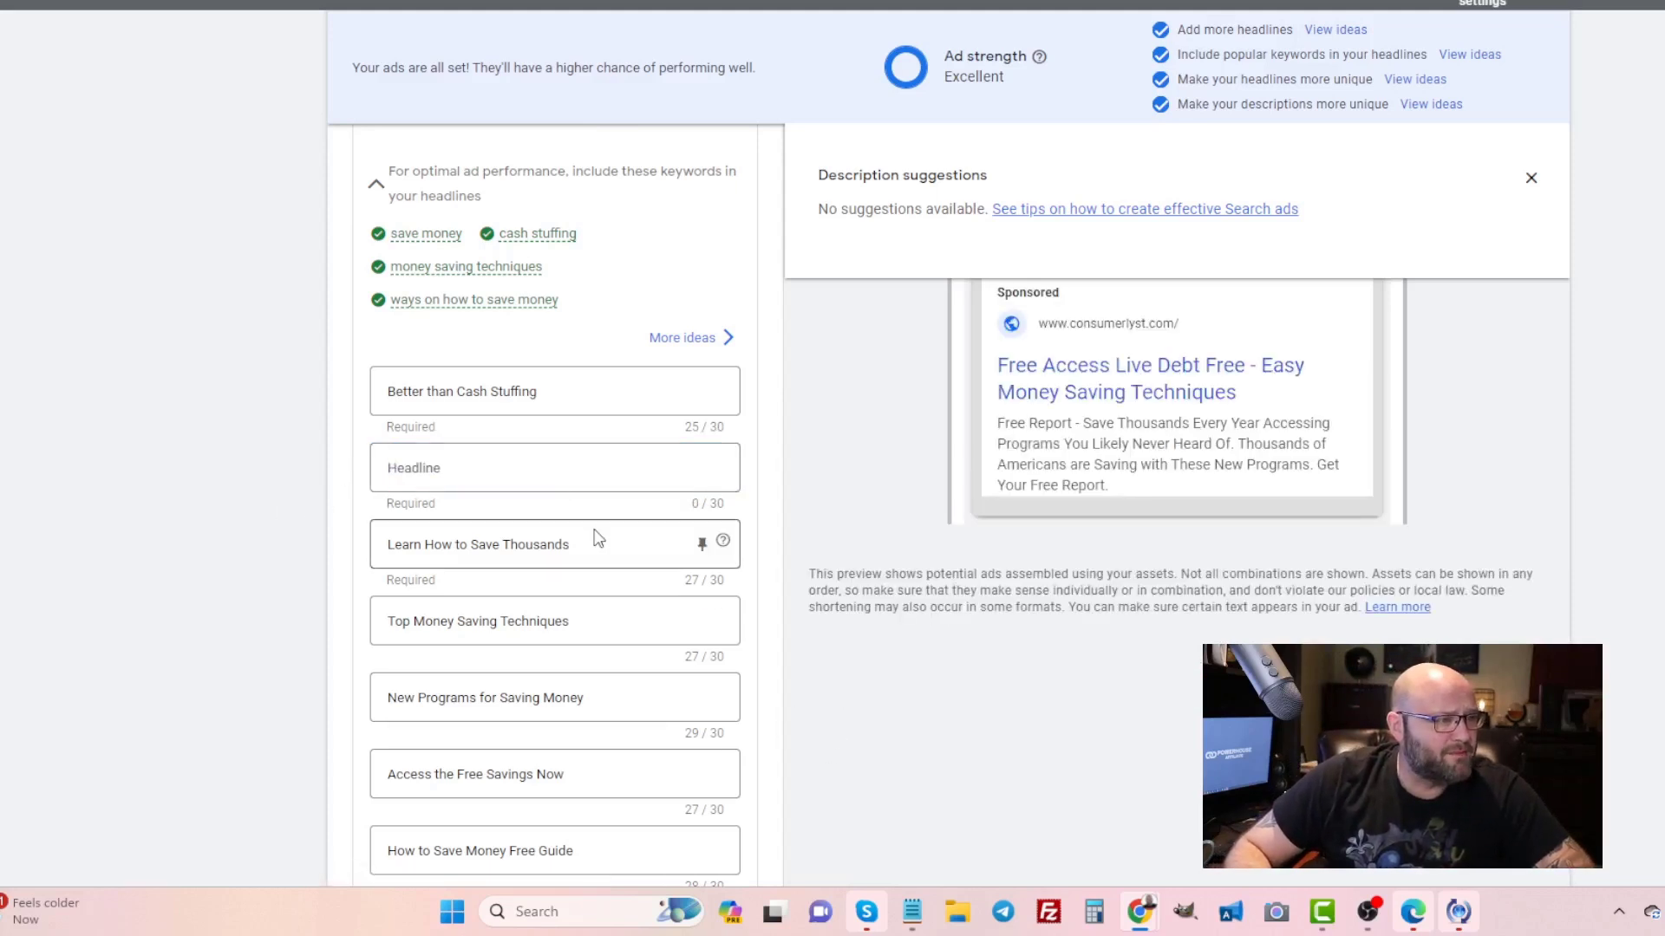
{"action": "left_click_drag", "start_coordinate": [639, 546], "coordinate": [379, 538]}
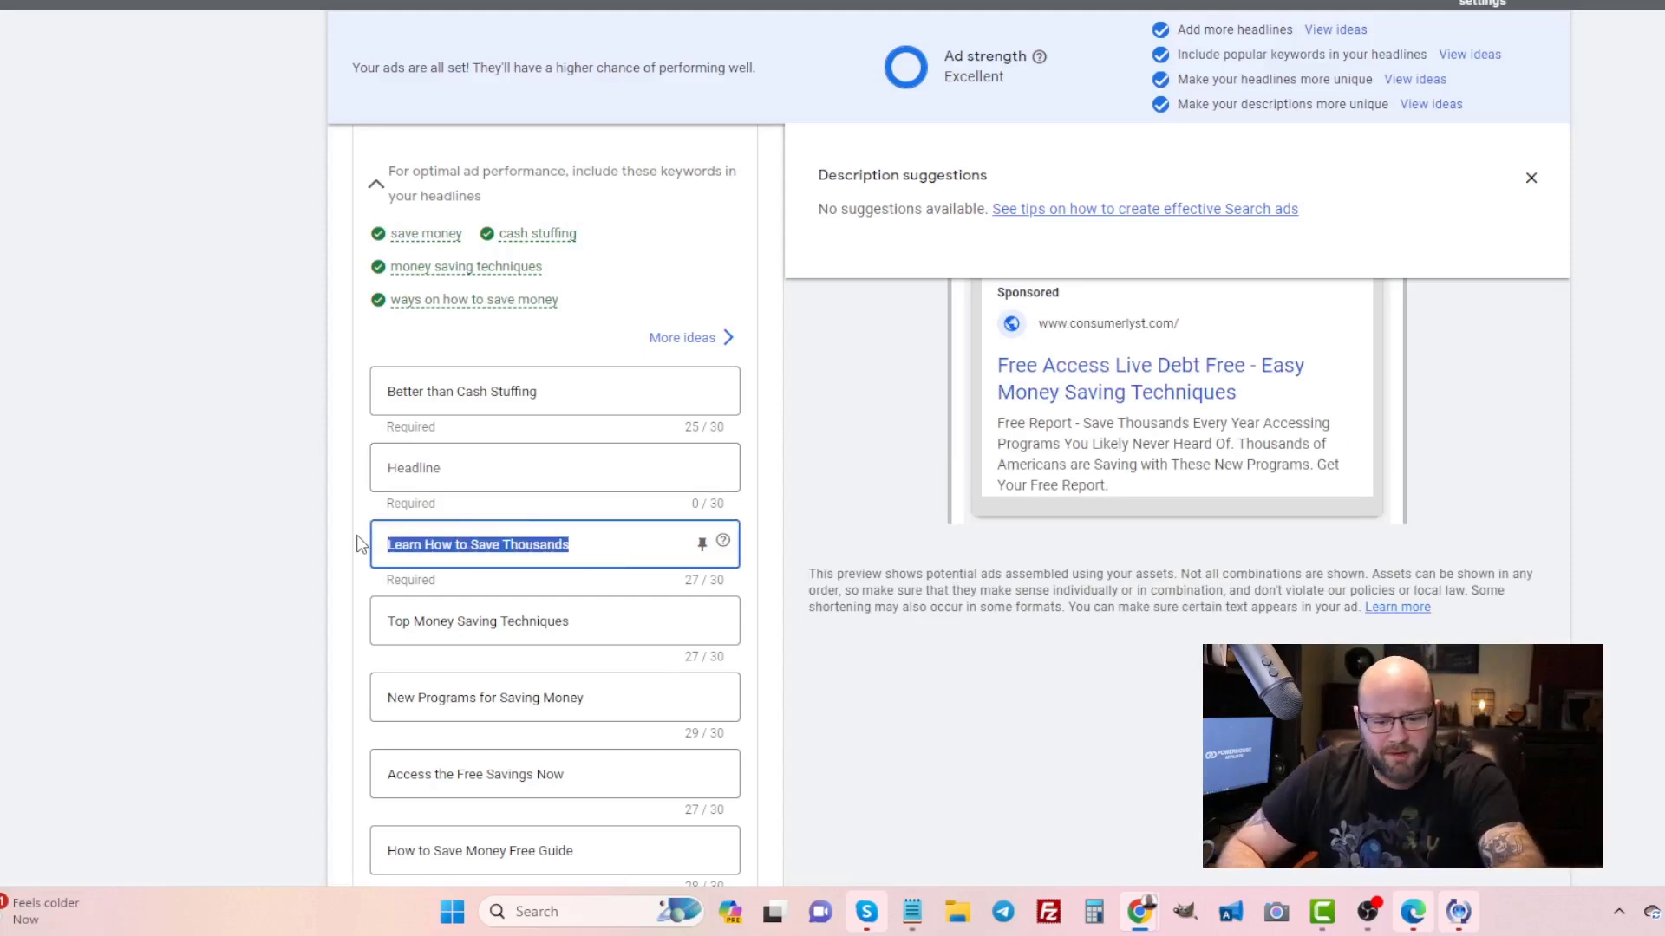
{"action": "key", "text": "BackSpace"}
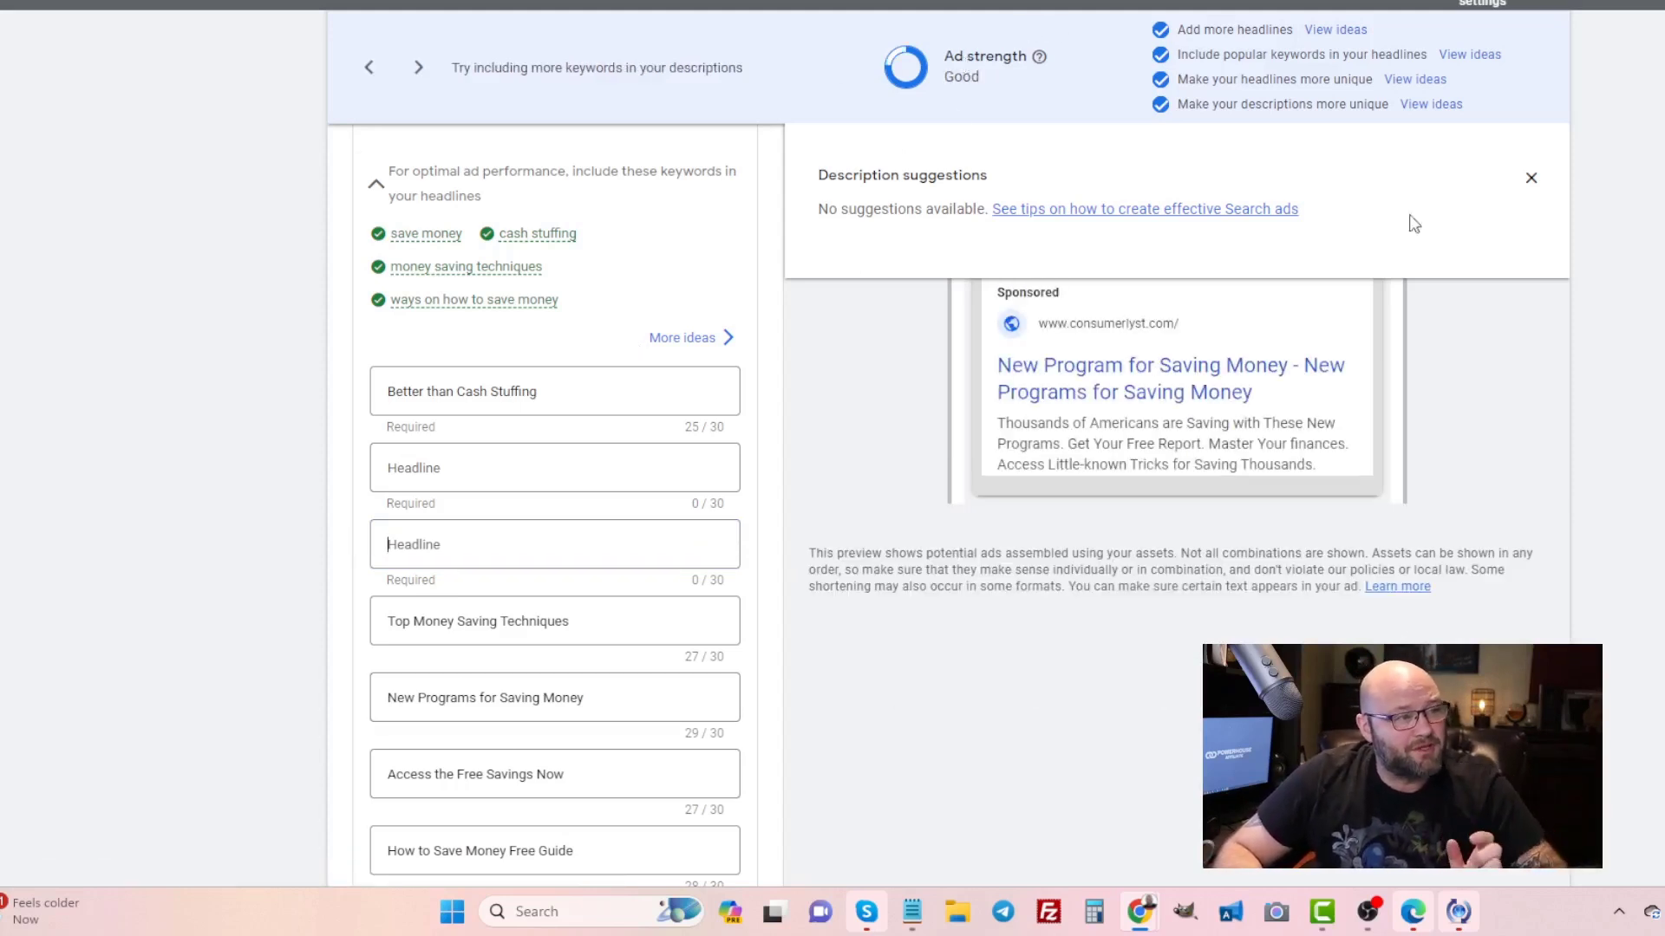
- Browse the ideas for more unique headlines and review the ad's remaining headlines and ad strength
{"action": "left_click", "coordinate": [1418, 80]}
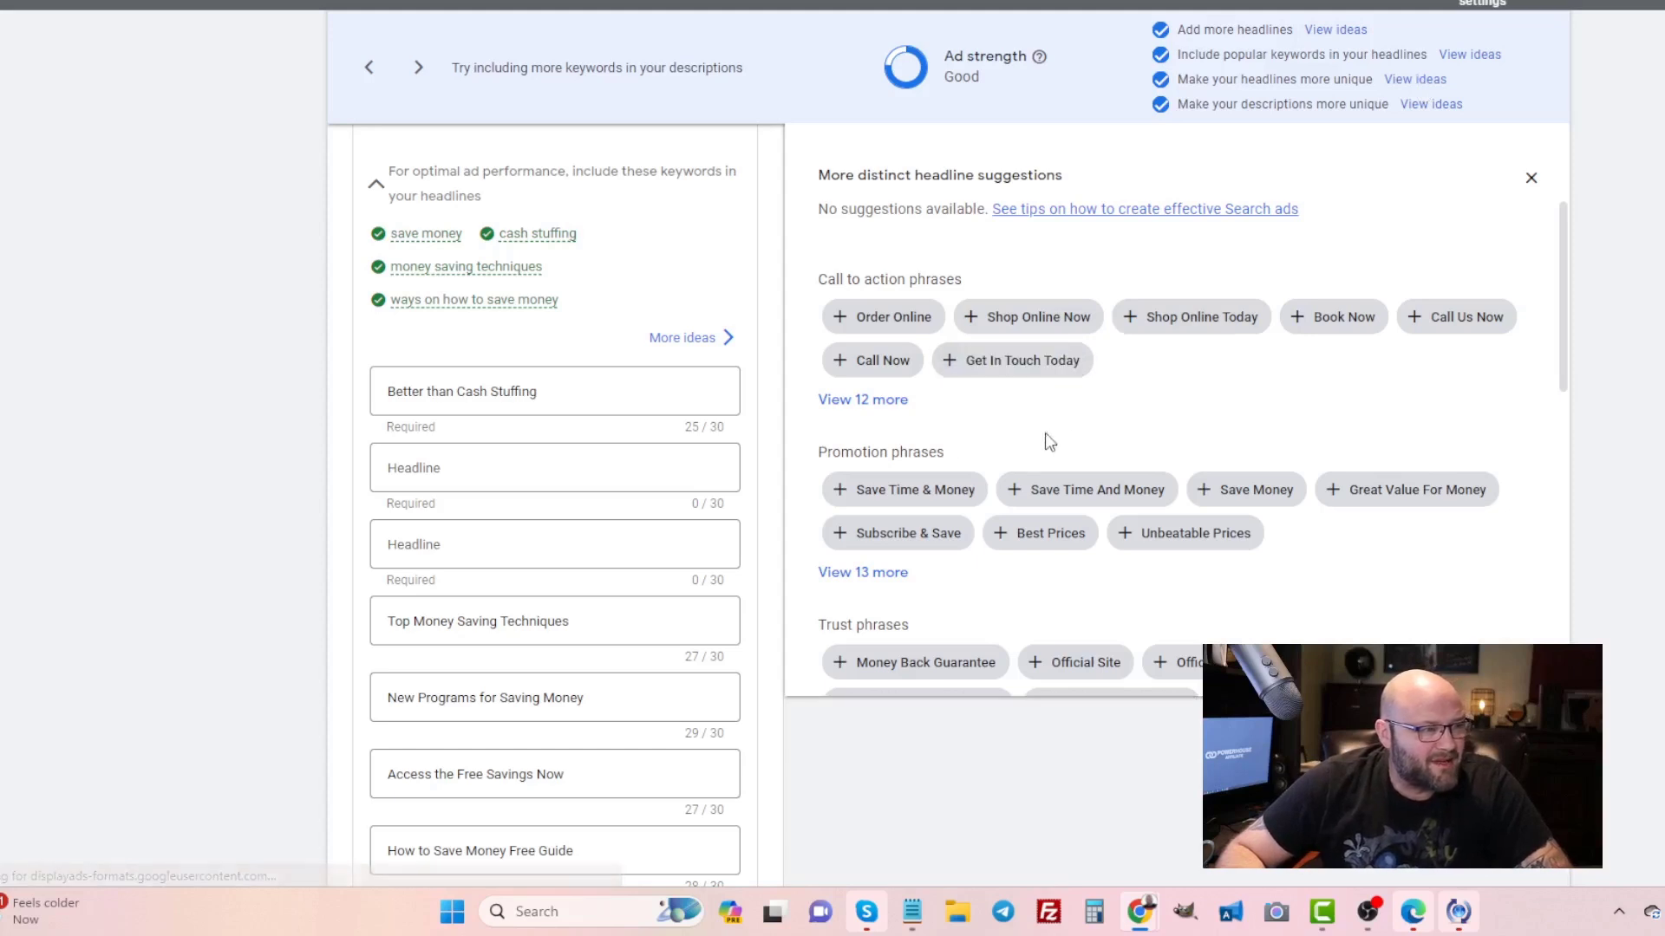
{"action": "scroll", "coordinate": [1078, 423], "scroll_direction": "down", "scroll_amount": 5}
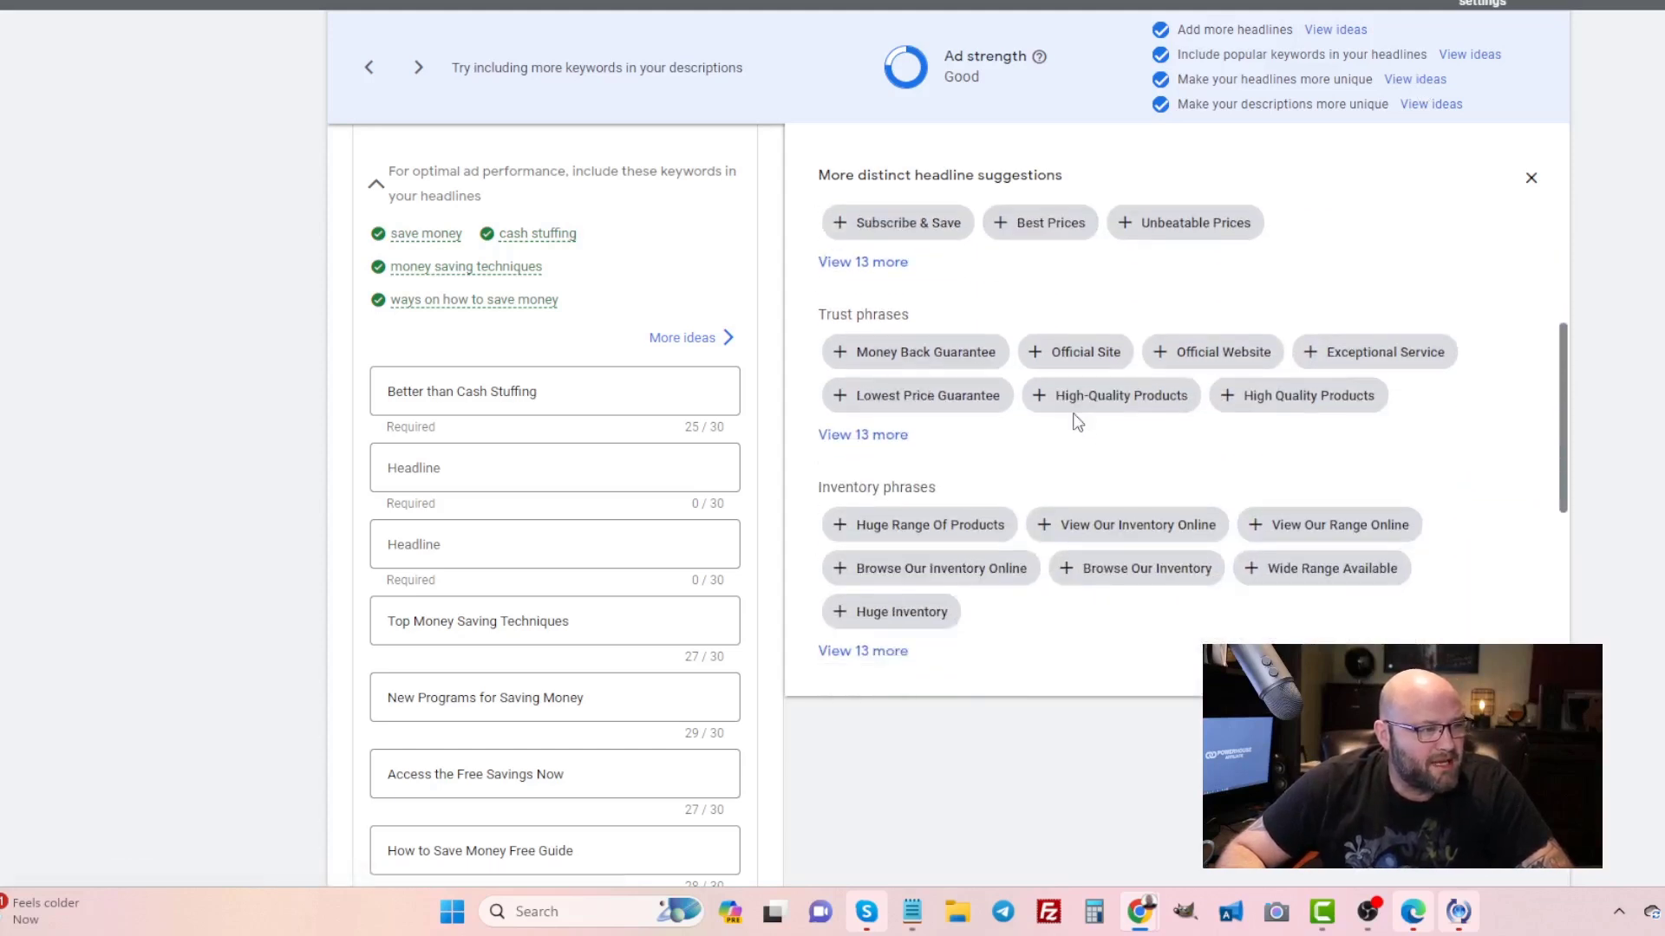
{"action": "scroll", "coordinate": [1077, 422], "scroll_direction": "down", "scroll_amount": 1}
{"action": "scroll", "coordinate": [1078, 423], "scroll_direction": "down", "scroll_amount": 3}
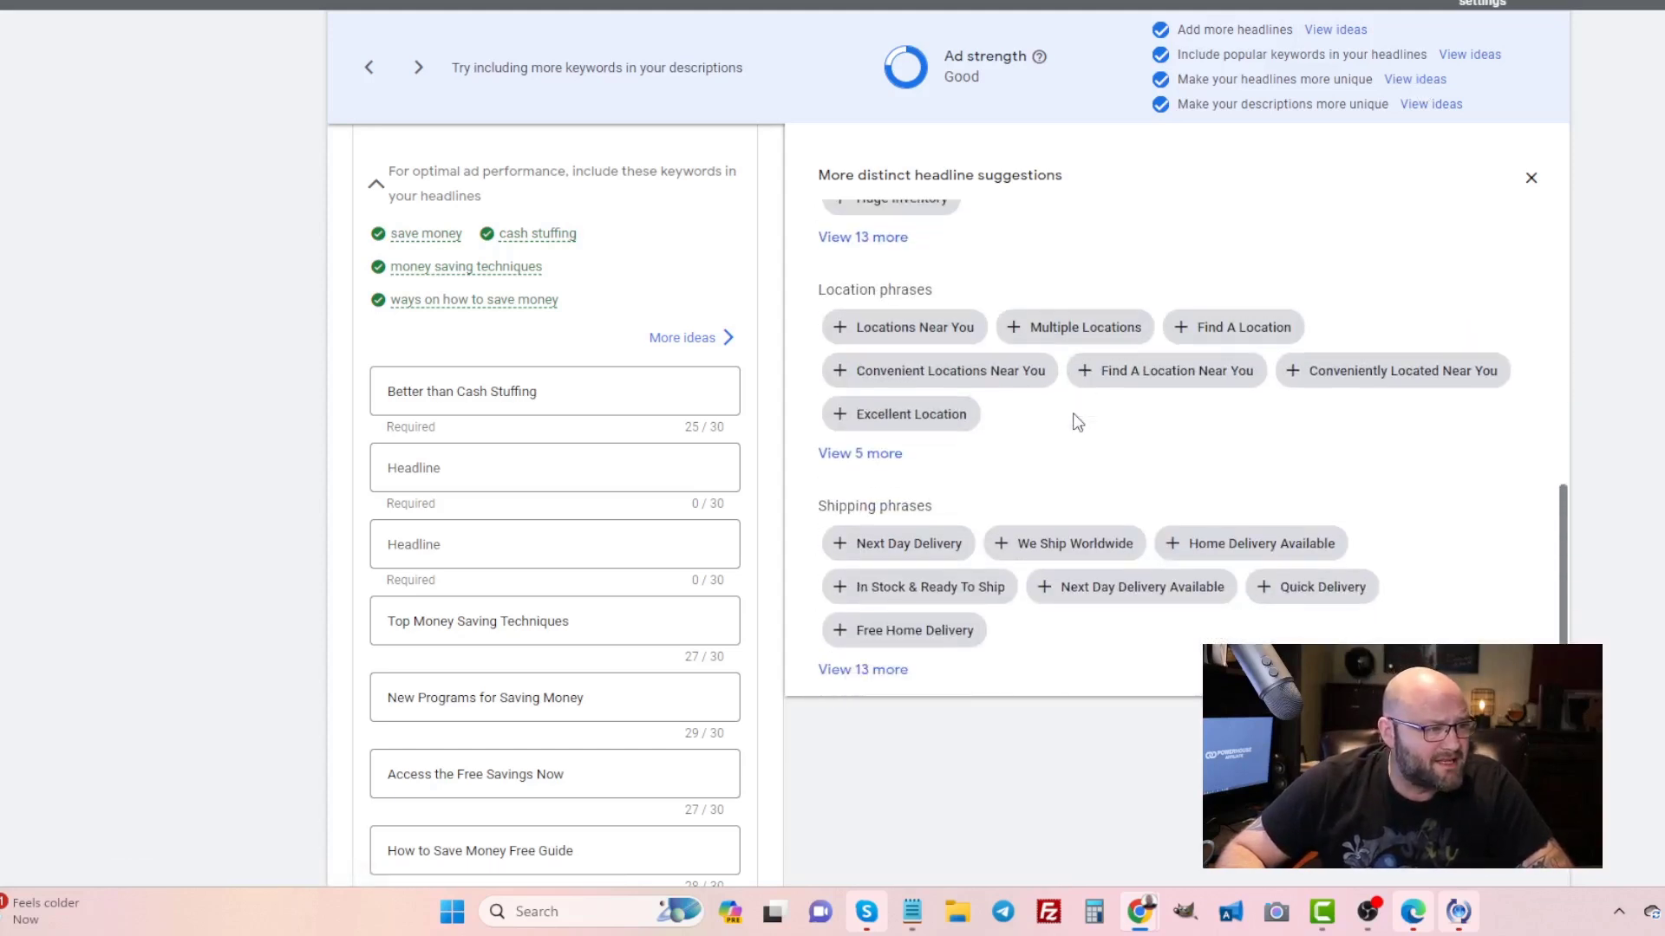
{"action": "scroll", "coordinate": [1106, 442], "scroll_direction": "up", "scroll_amount": 5}
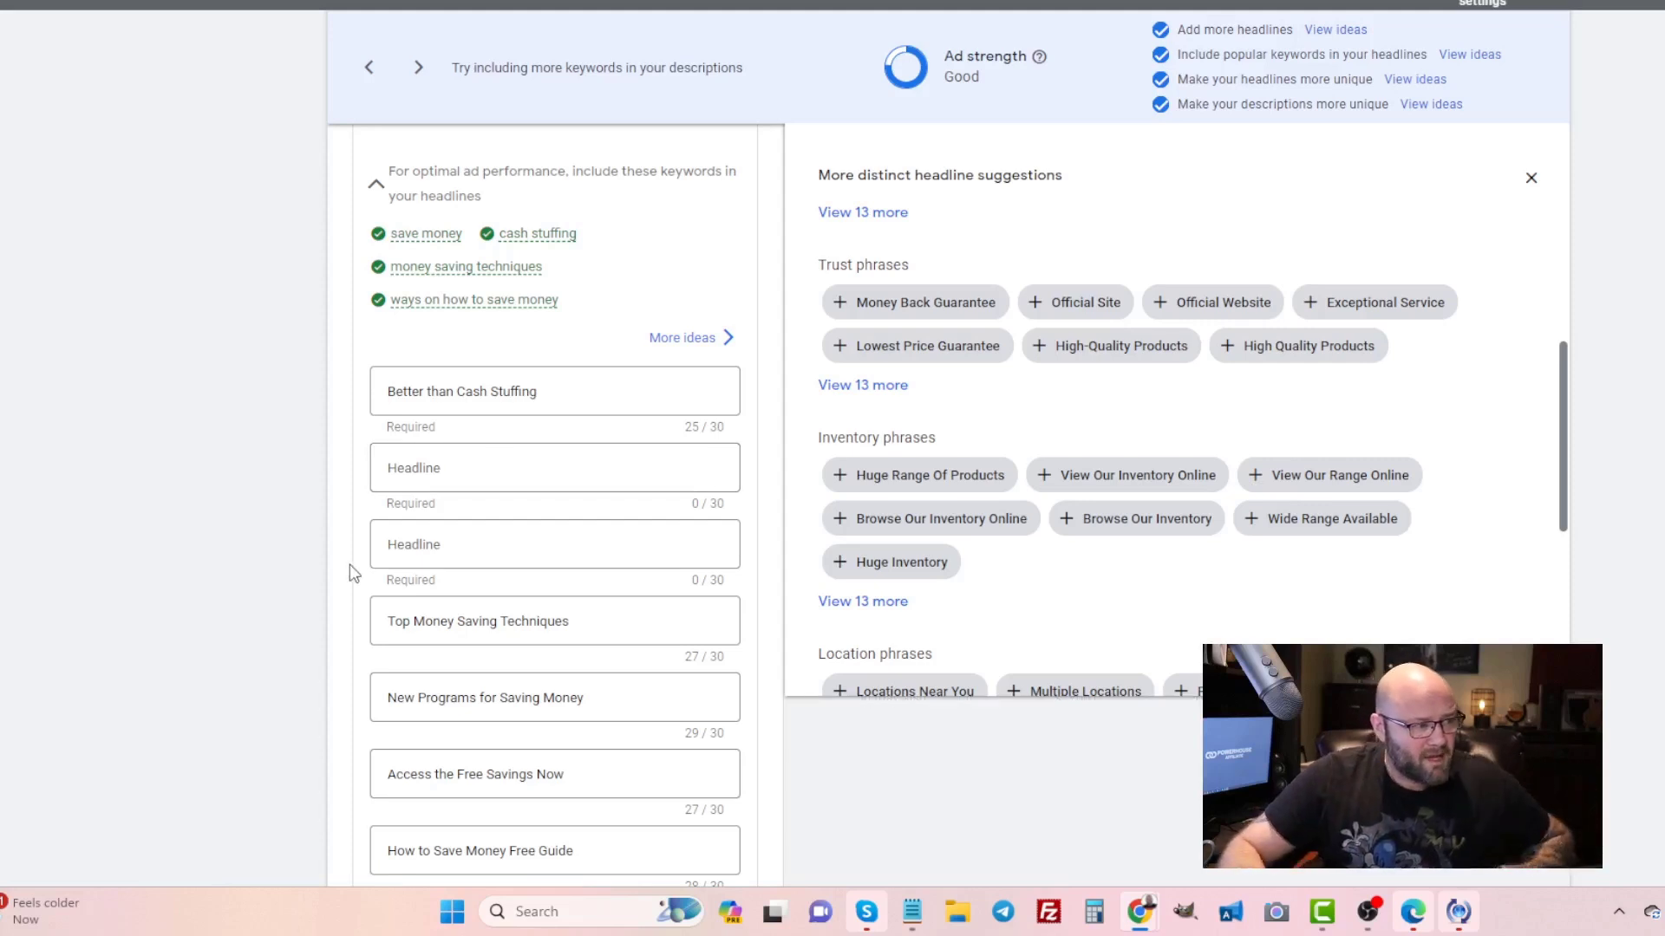
{"action": "scroll", "coordinate": [191, 460], "scroll_direction": "down", "scroll_amount": 10}
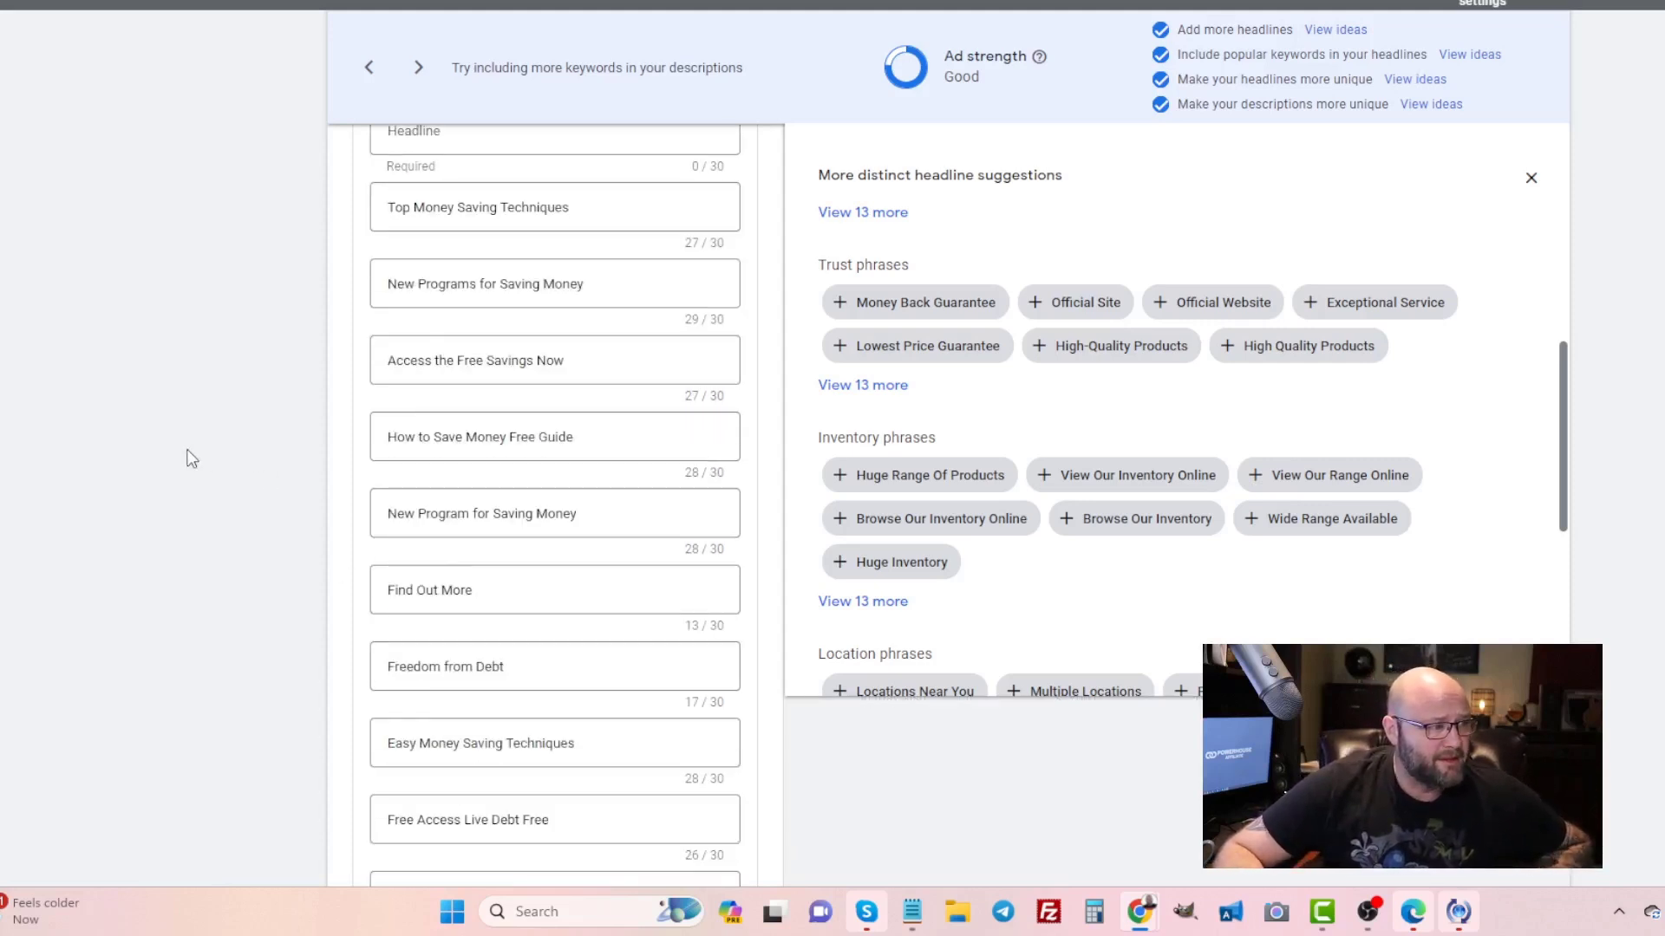
{"action": "scroll", "coordinate": [189, 458], "scroll_direction": "up", "scroll_amount": 20}
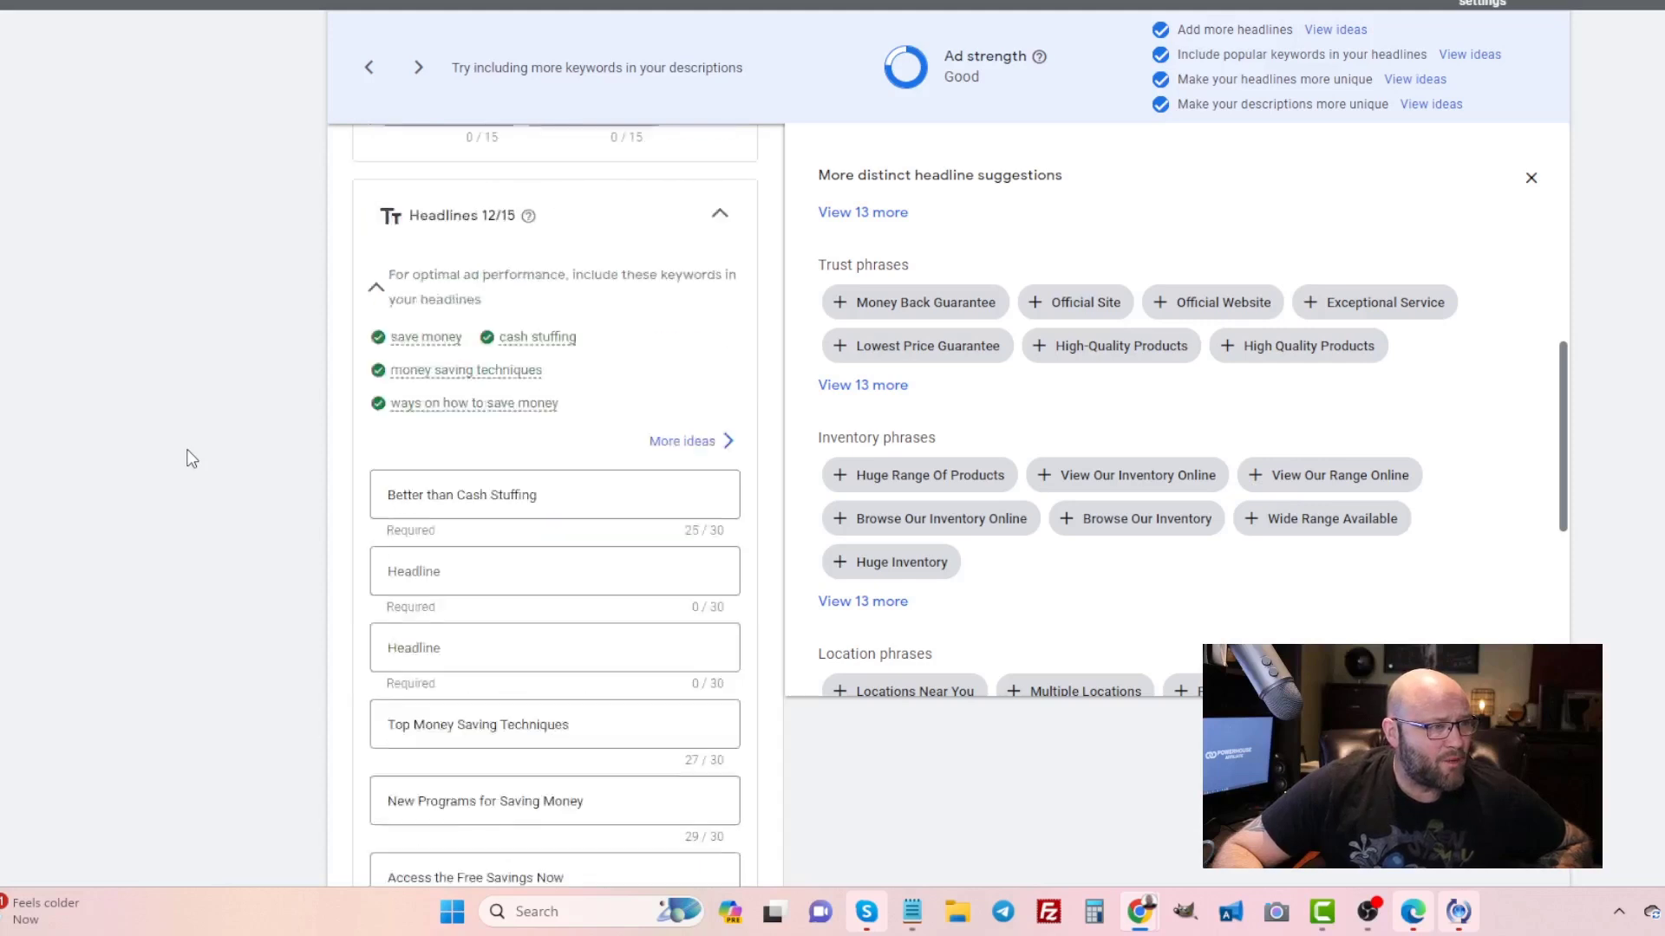
{"action": "scroll", "coordinate": [209, 434], "scroll_direction": "down", "scroll_amount": 10}
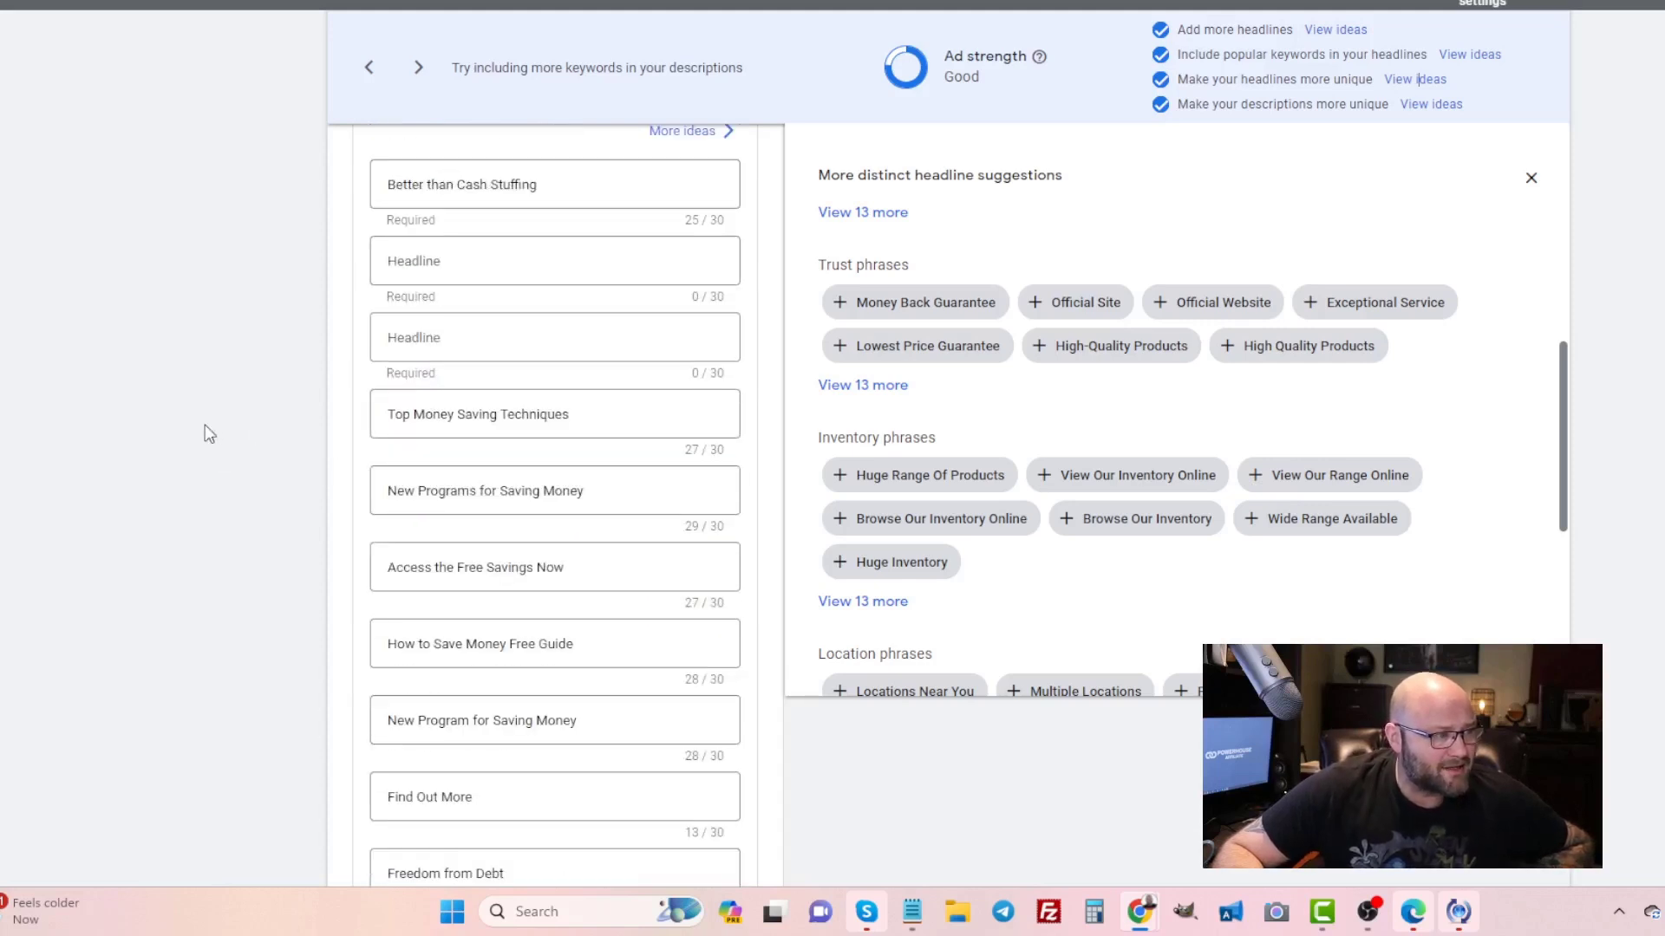
{"action": "scroll", "coordinate": [209, 433], "scroll_direction": "up", "scroll_amount": 4}
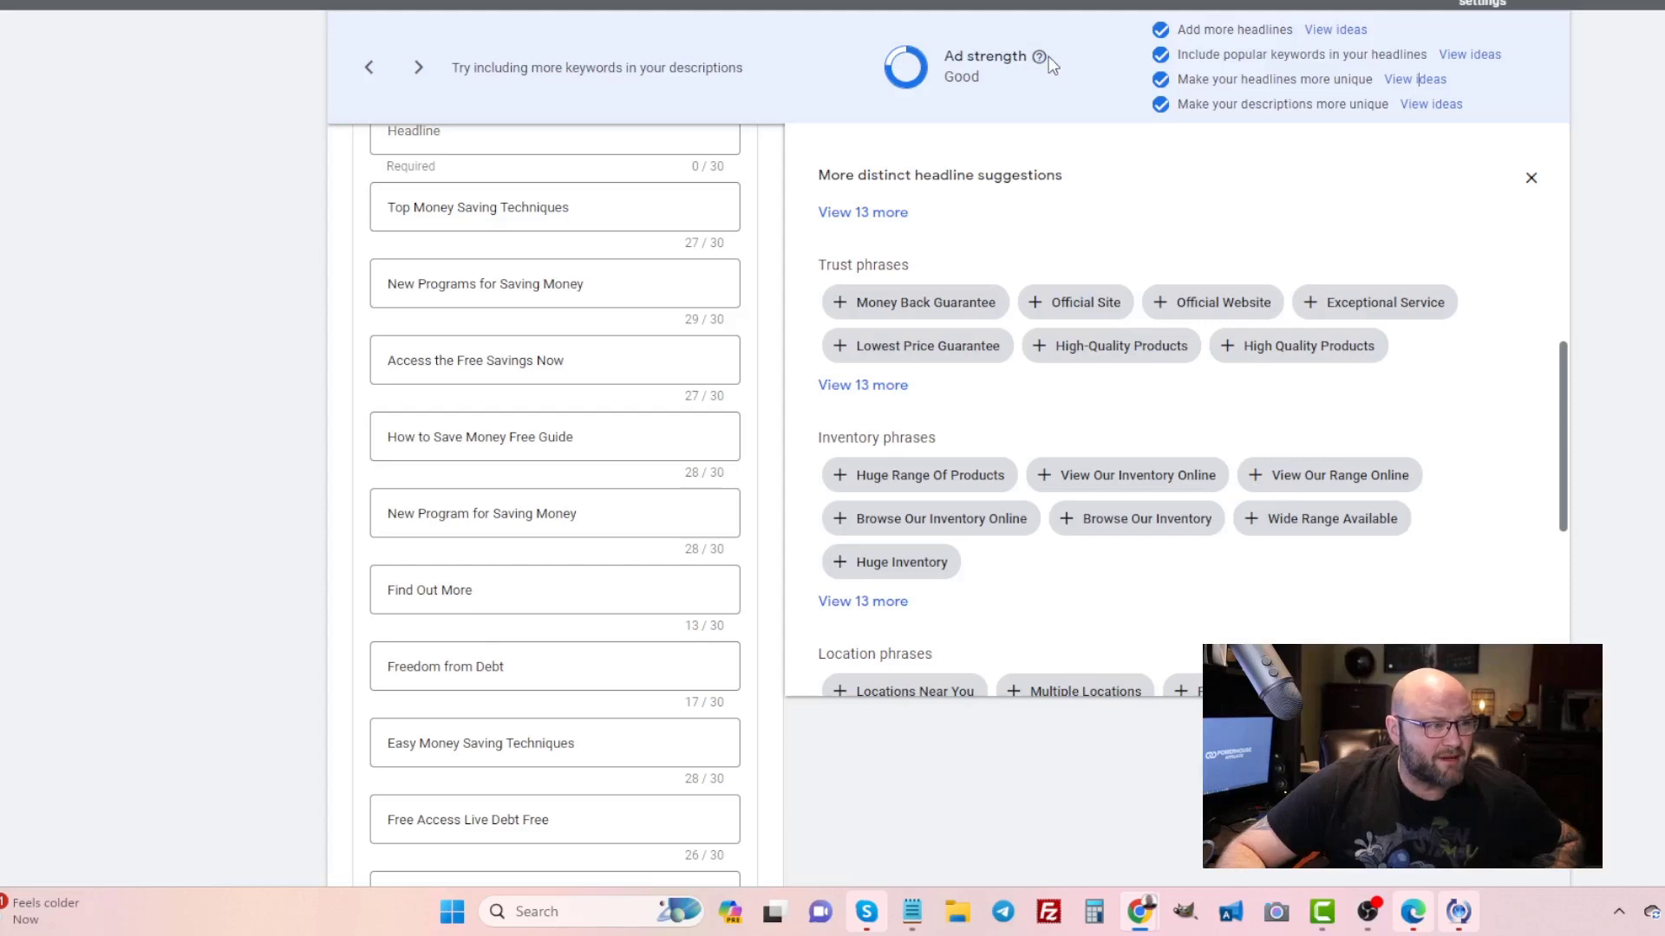
{"action": "mouse_move", "coordinate": [1042, 61]}
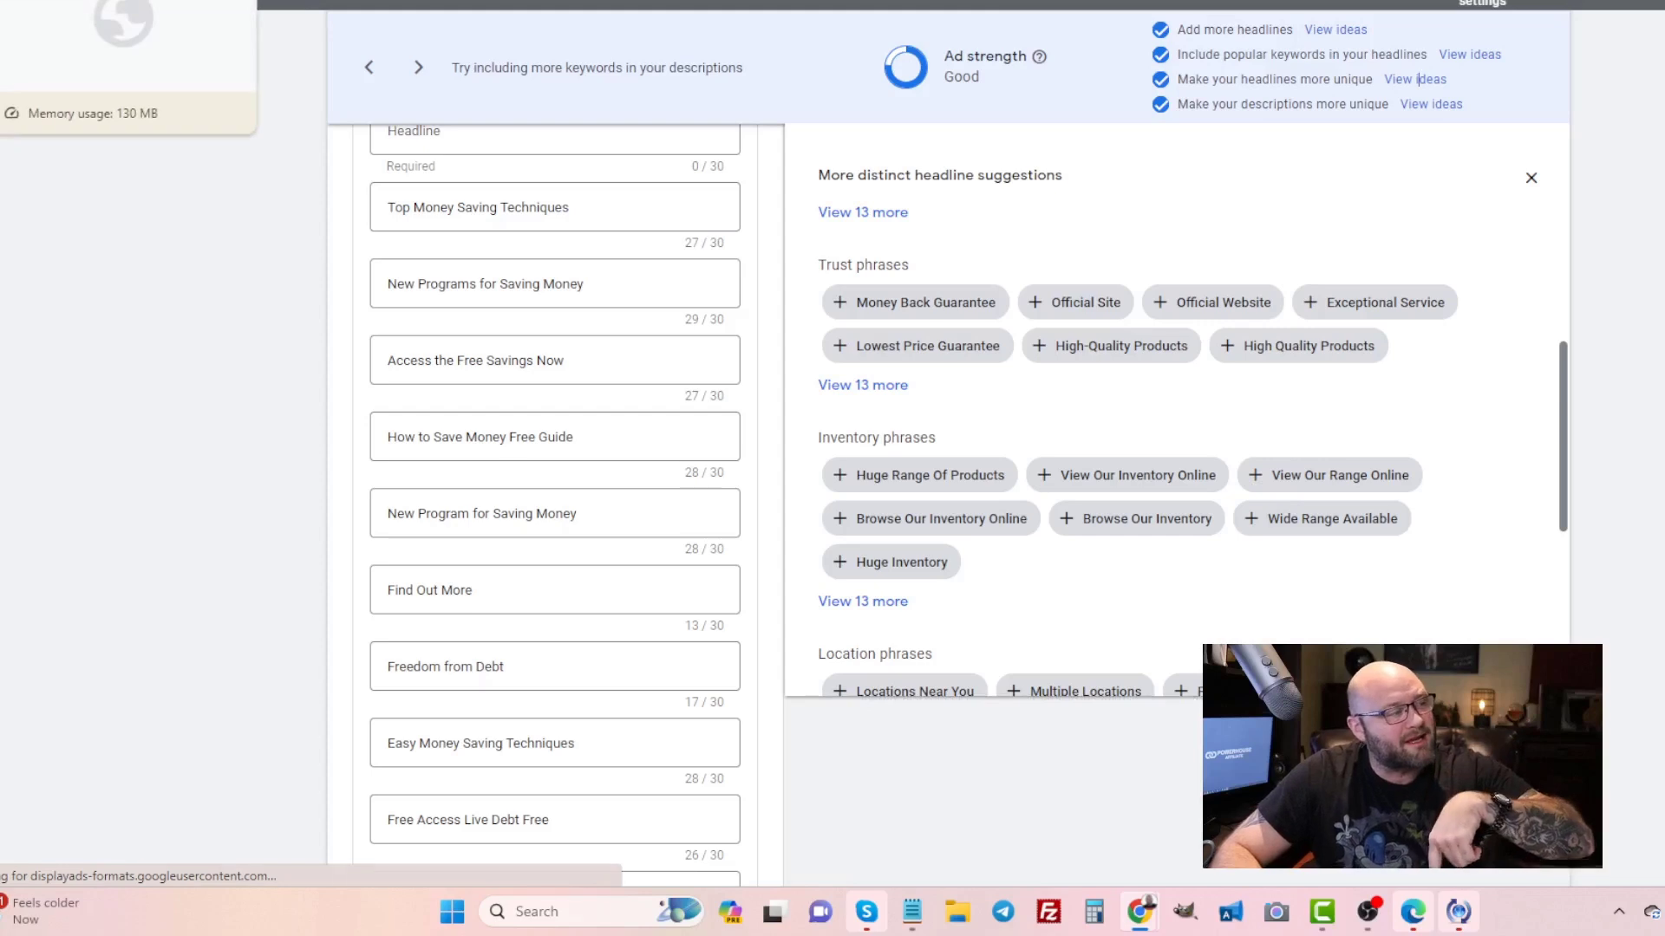
- Return to the forum's thread list and preview the Power Hour thread on Google Ads volume and conversions
{"action": "left_click", "coordinate": [128, 2]}
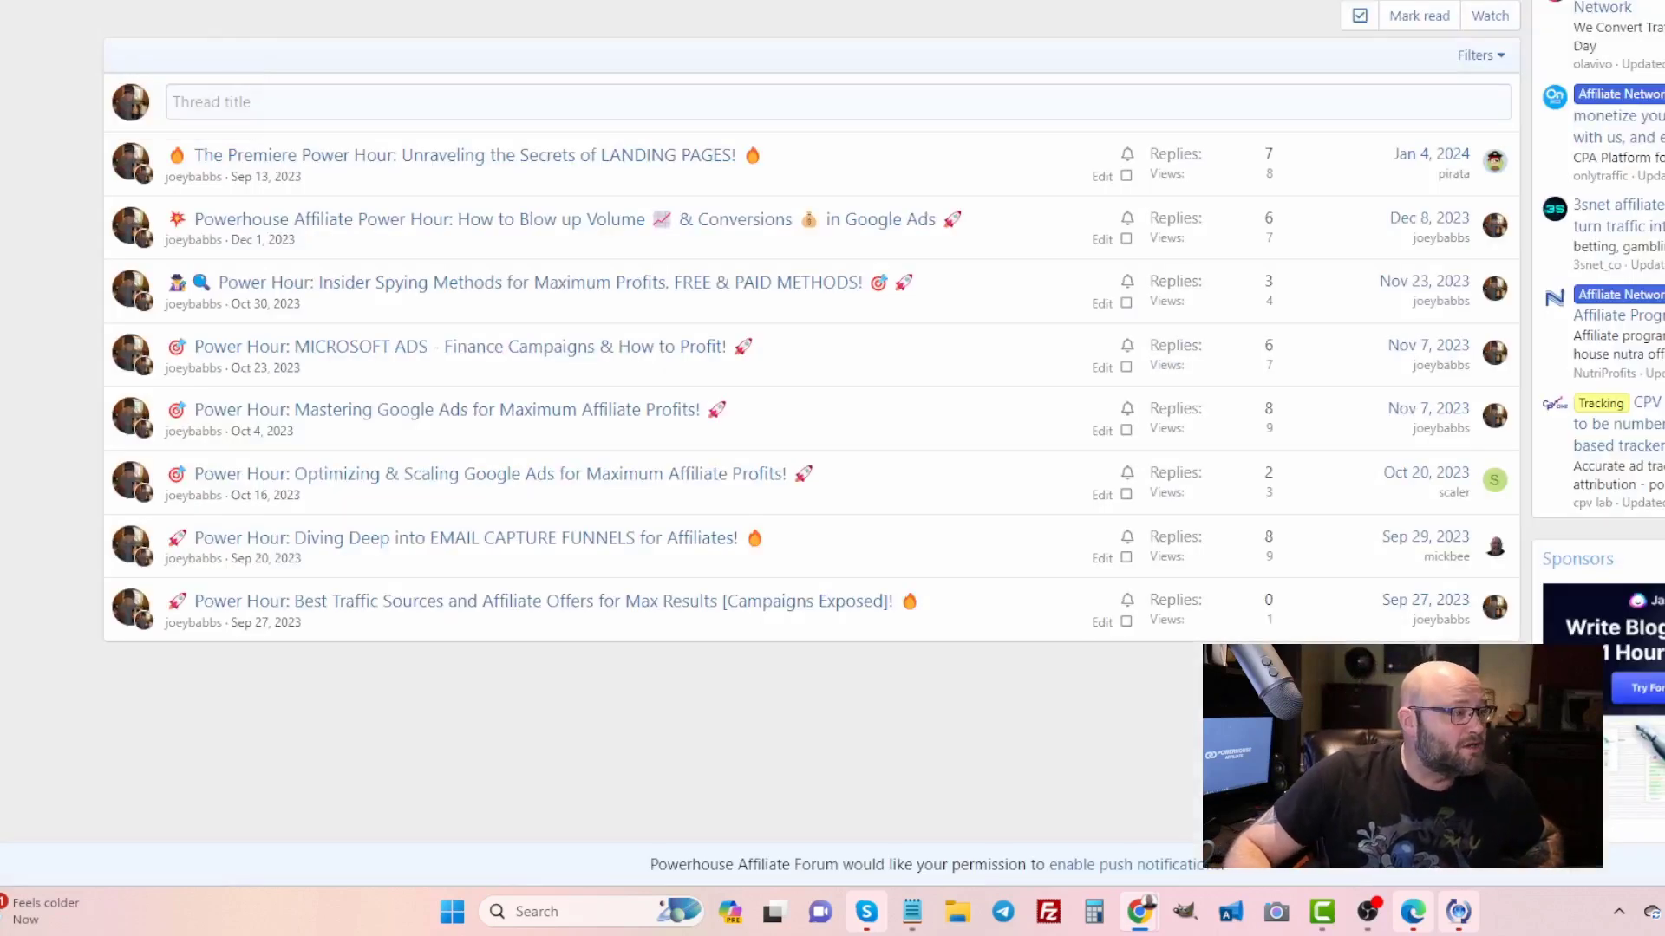
{"action": "mouse_move", "coordinate": [553, 234]}
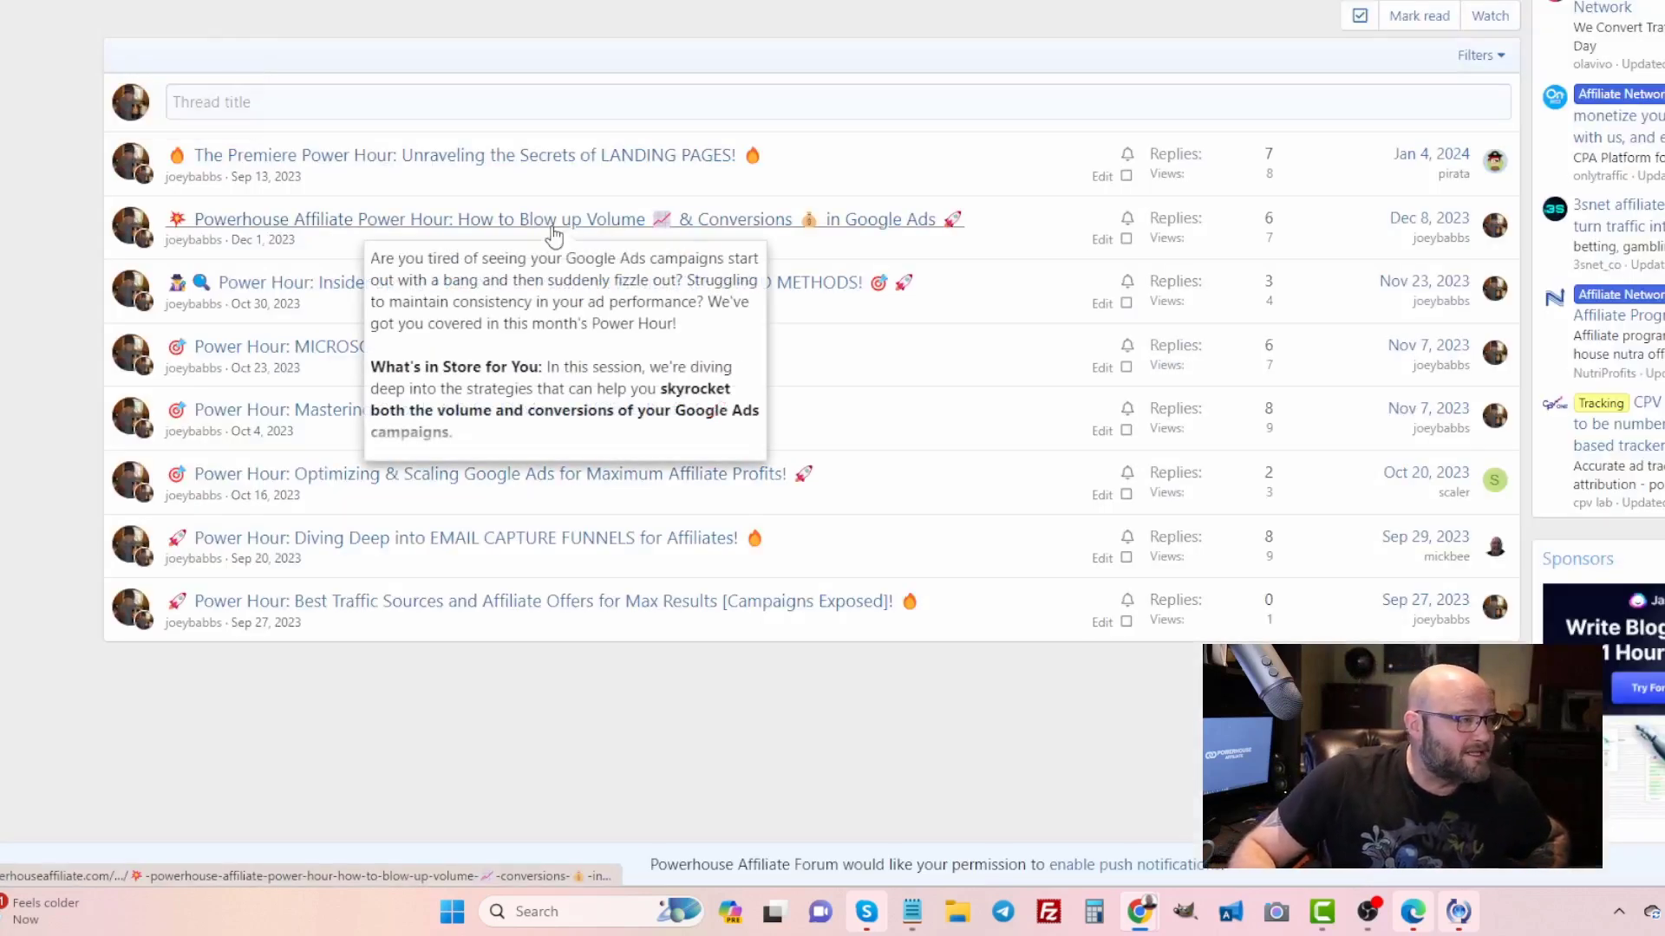